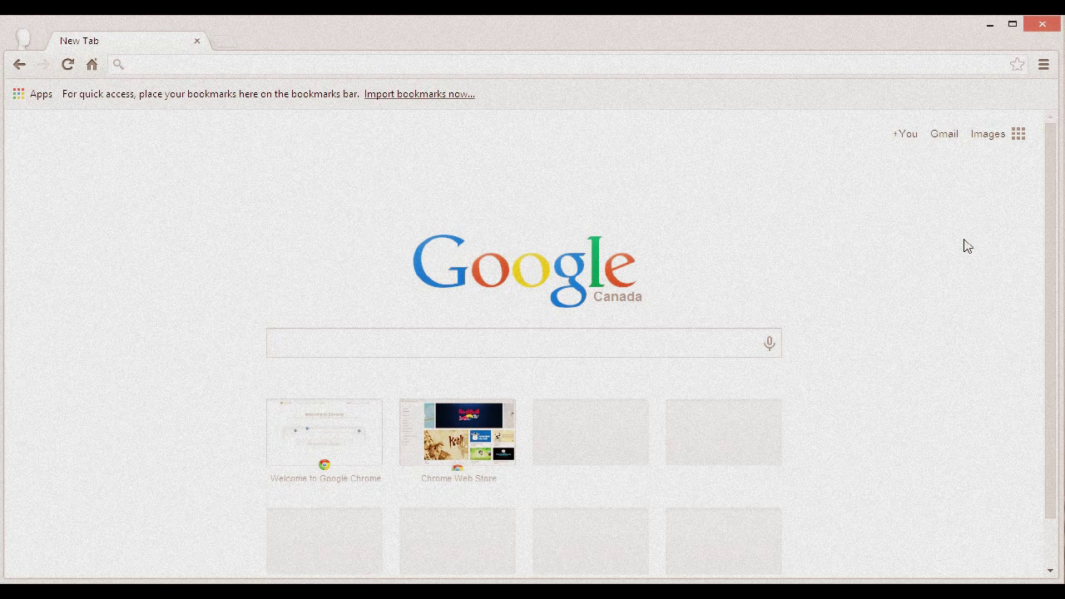
# Step: In Chrome's advanced settings, turn off 'Offer to save your web passwords' and 'Enable Autofill'
pyautogui.click(1044, 64)
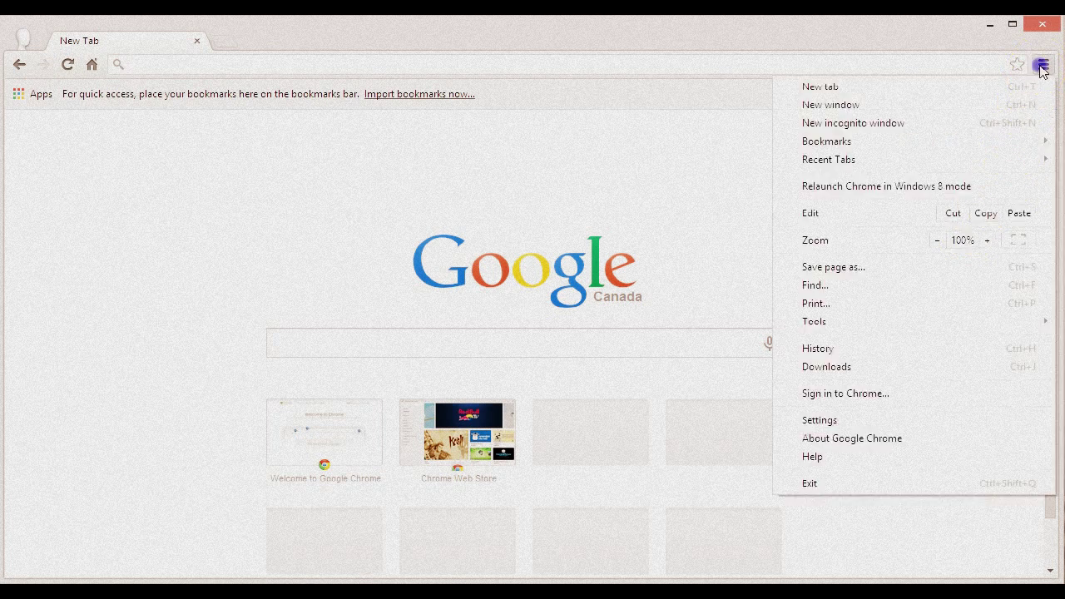
pyautogui.click(973, 421)
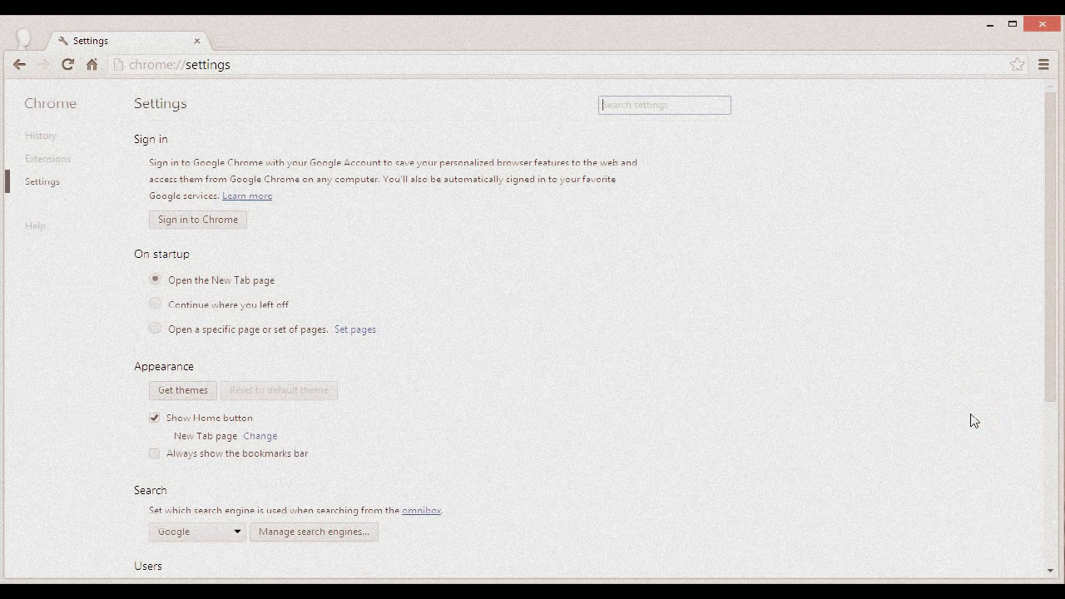
pyautogui.moveTo(1048, 178); pyautogui.dragTo(1048, 354)
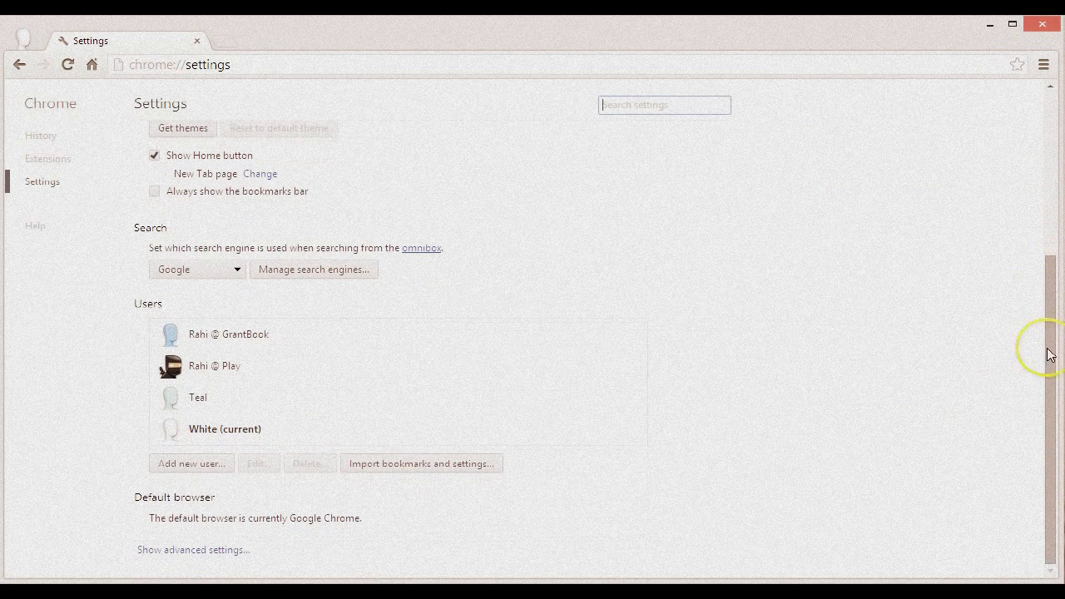
pyautogui.click(238, 552)
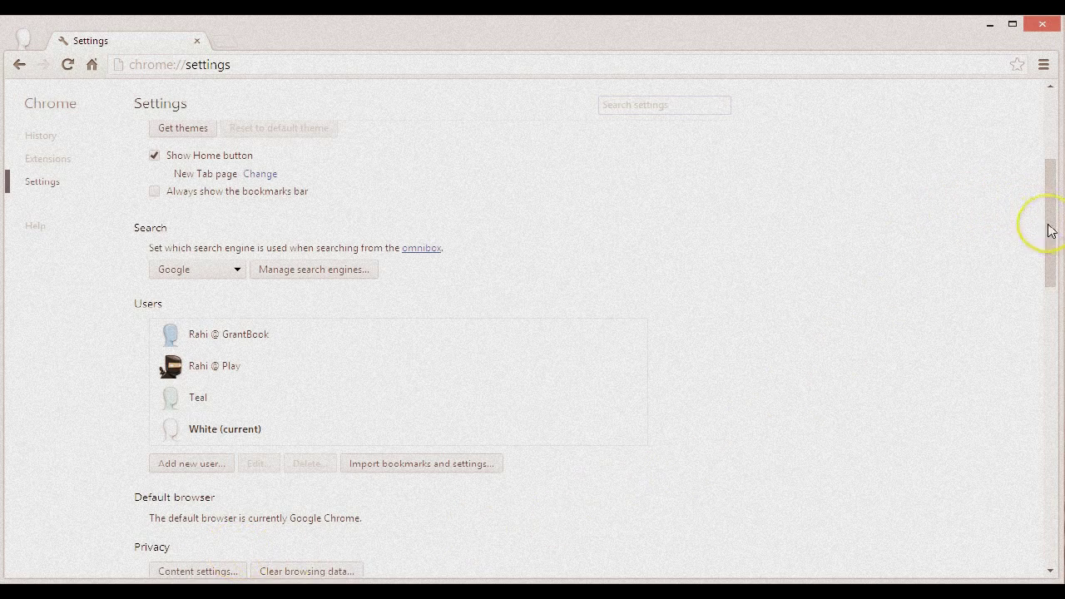
pyautogui.moveTo(1049, 231); pyautogui.dragTo(1040, 392)
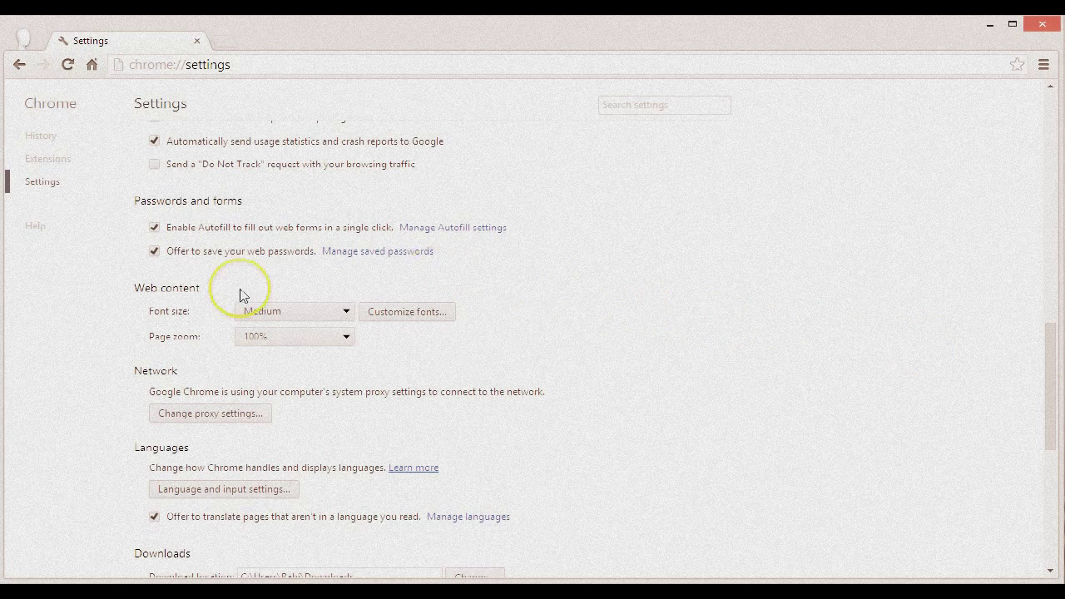
pyautogui.click(154, 251)
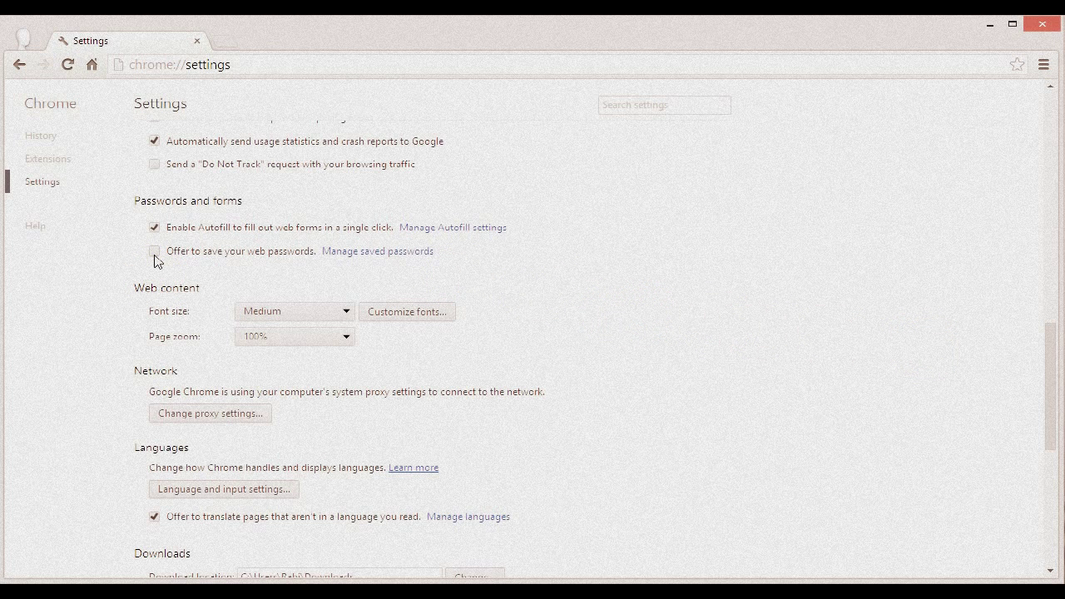
pyautogui.click(152, 243)
pyautogui.click(154, 228)
# Step: Go to the Chrome Web Store by pasting its address and through the New Tab apps page
pyautogui.click(238, 65)
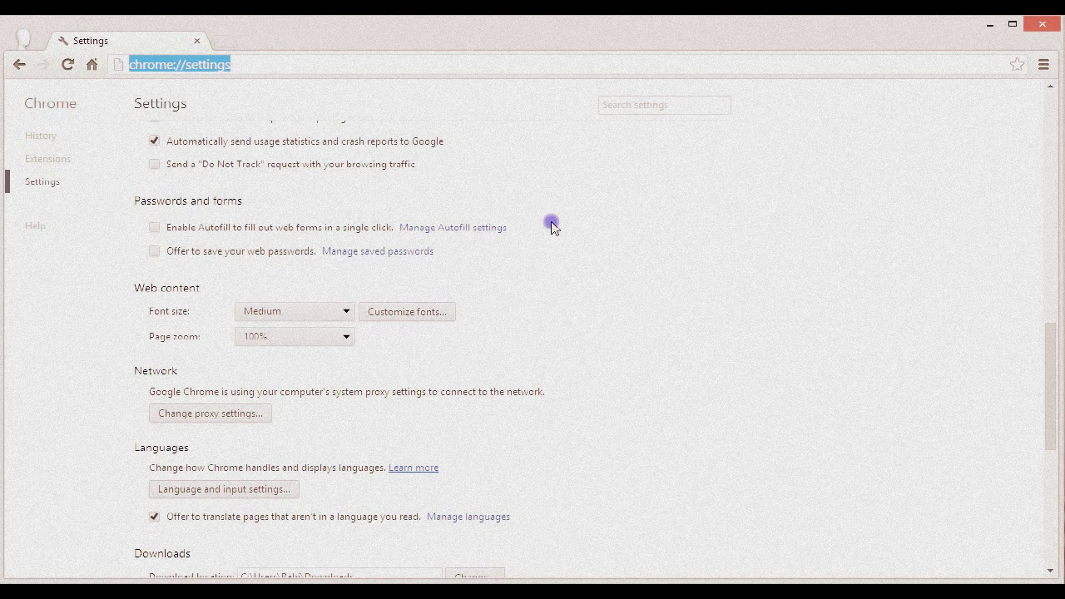
pyautogui.write('https://chrome.google.com/webstore')
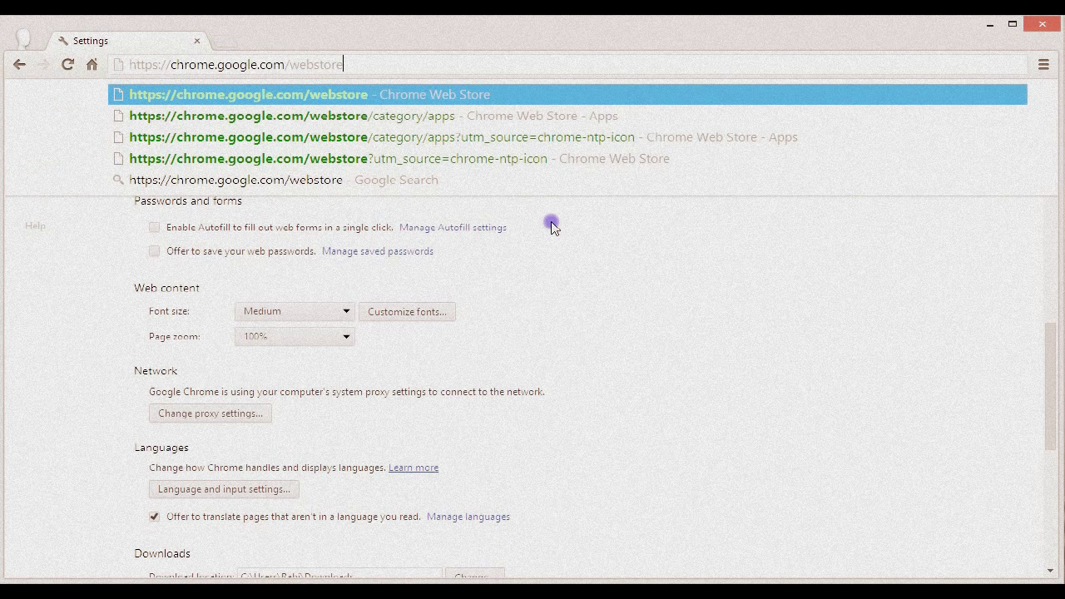
pyautogui.press('Return')
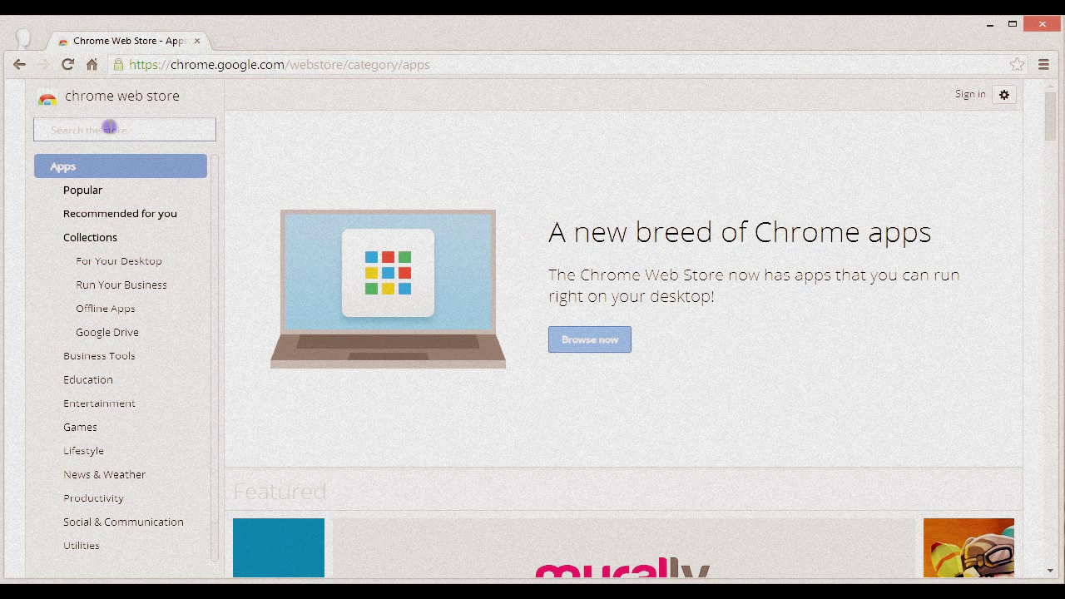
pyautogui.click(92, 67)
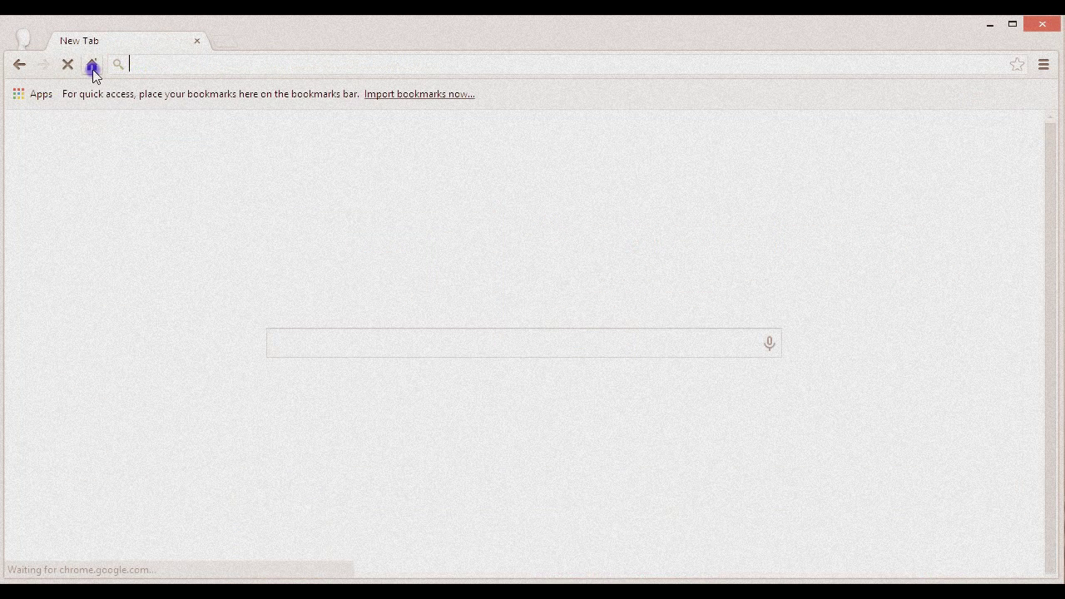
pyautogui.click(46, 104)
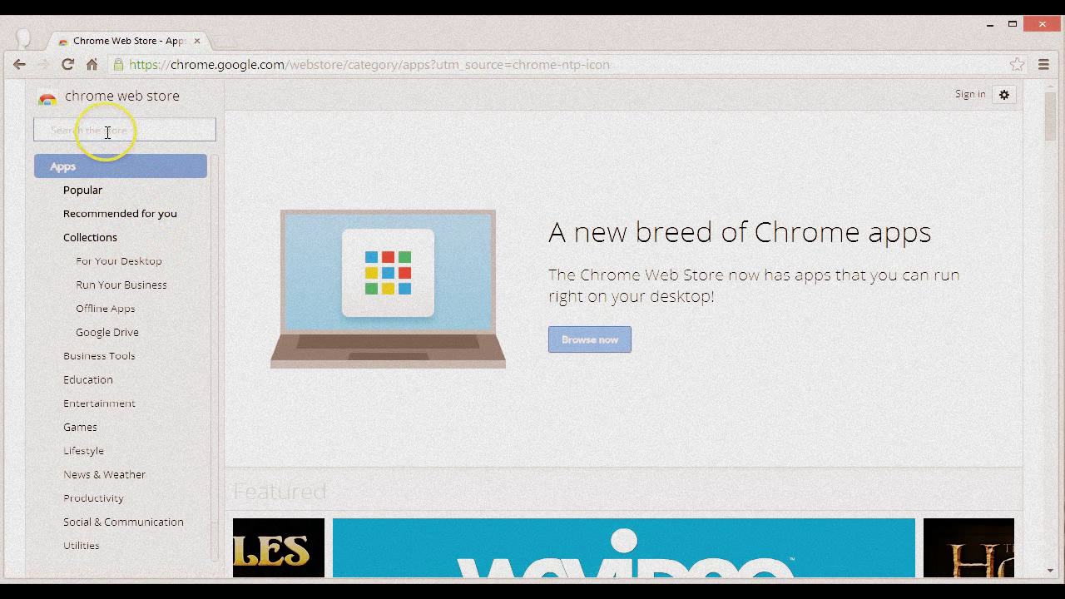
# Step: Search the store for 'lastpass' and choose FREE on LastPass: Free Password Manager
pyautogui.write('lastpass')
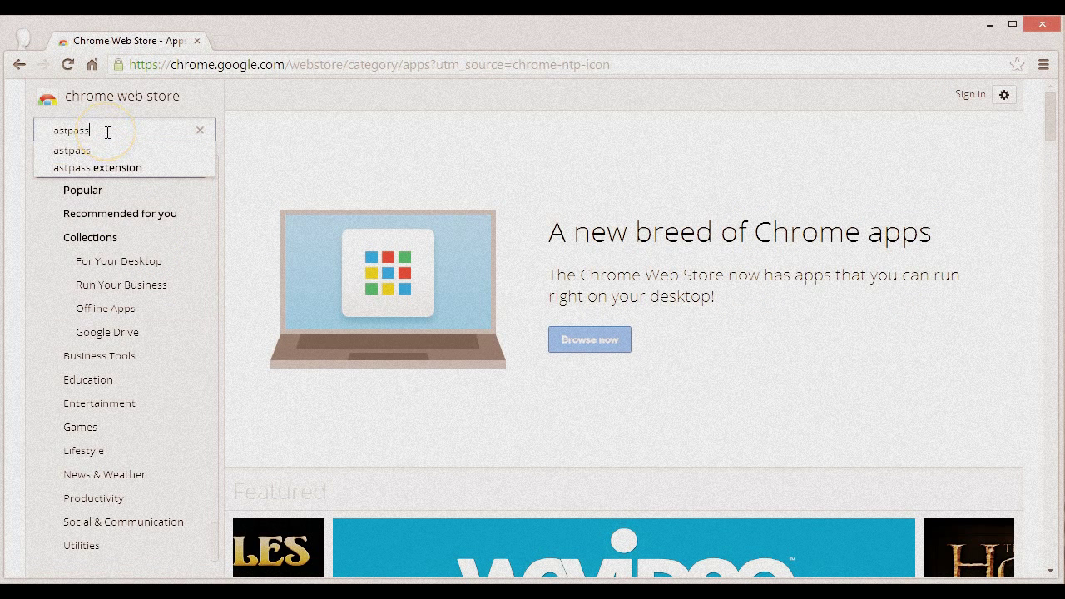
pyautogui.press('Return')
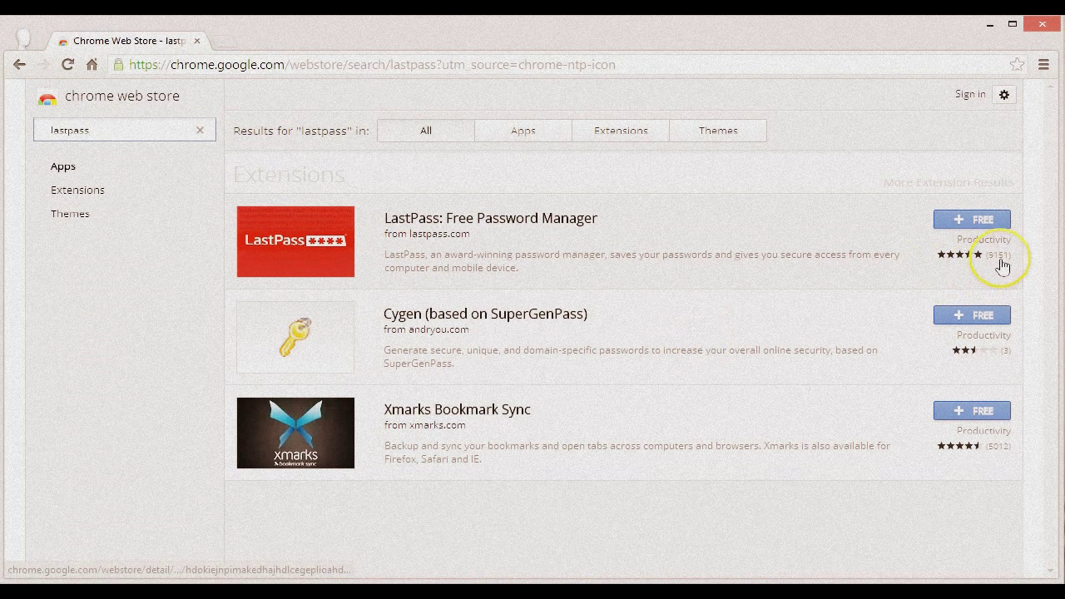
pyautogui.click(995, 222)
# Step: Confirm adding LastPass, dismiss the added notice, and close the Web Store tab
pyautogui.click(574, 239)
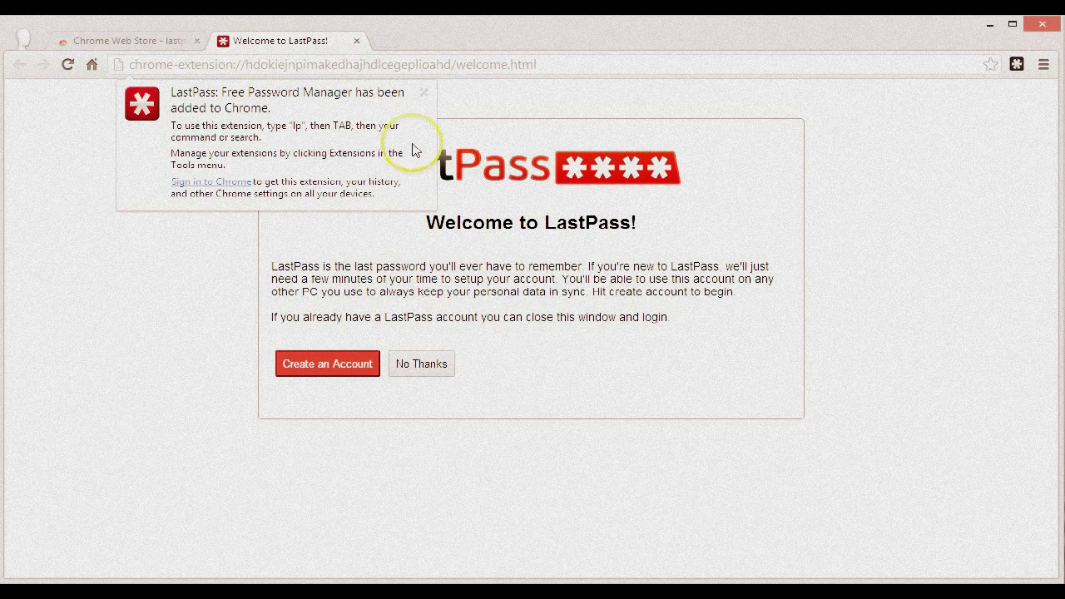
pyautogui.click(423, 93)
pyautogui.click(197, 41)
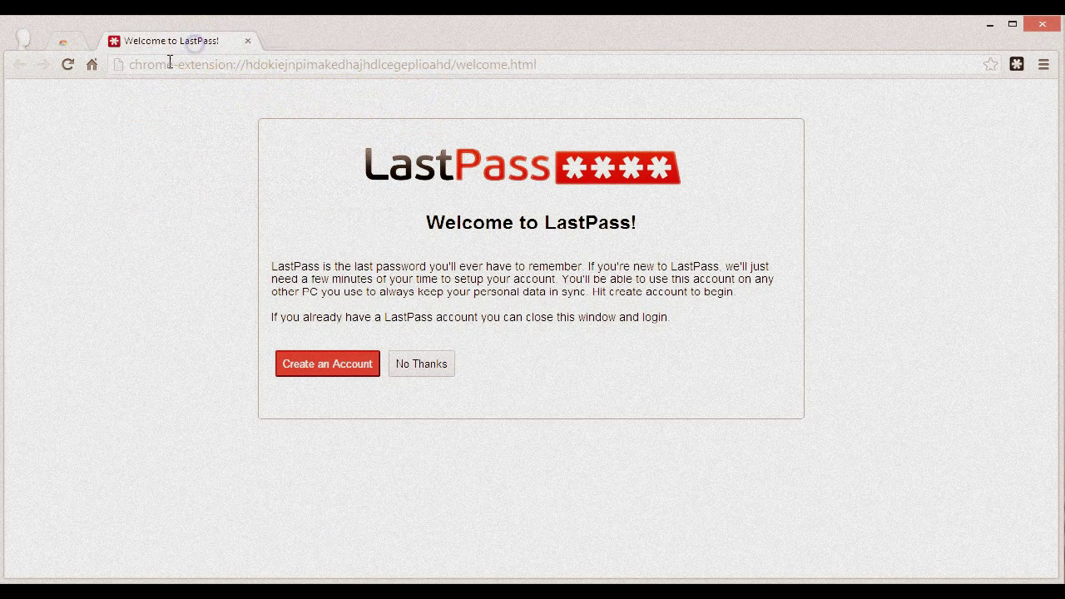
# Step: Start a new LastPass account and enter the email, master password and password reminder
pyautogui.click(367, 369)
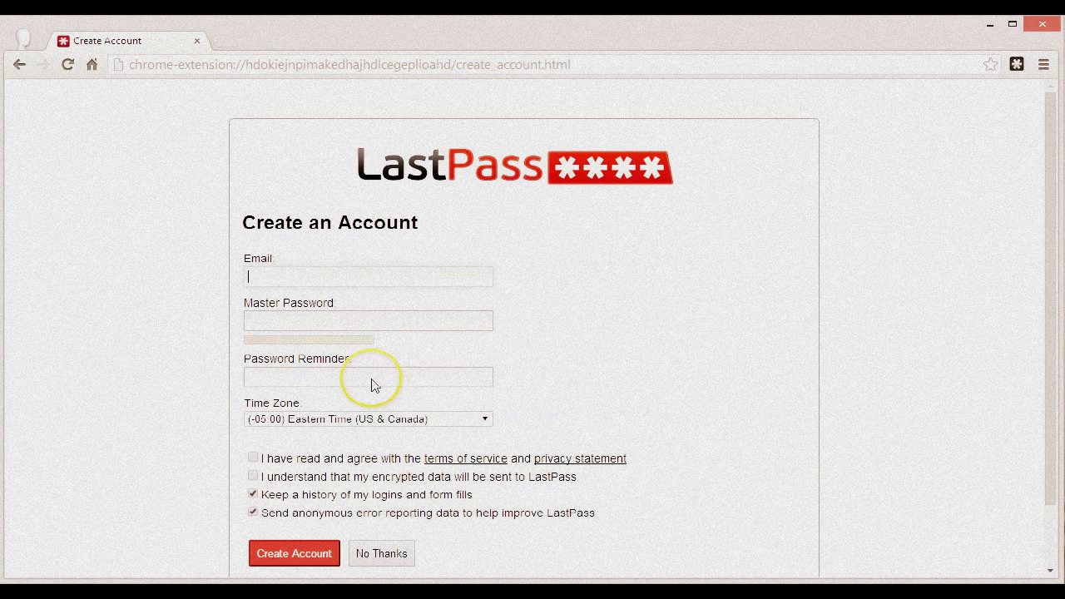
pyautogui.click(342, 276)
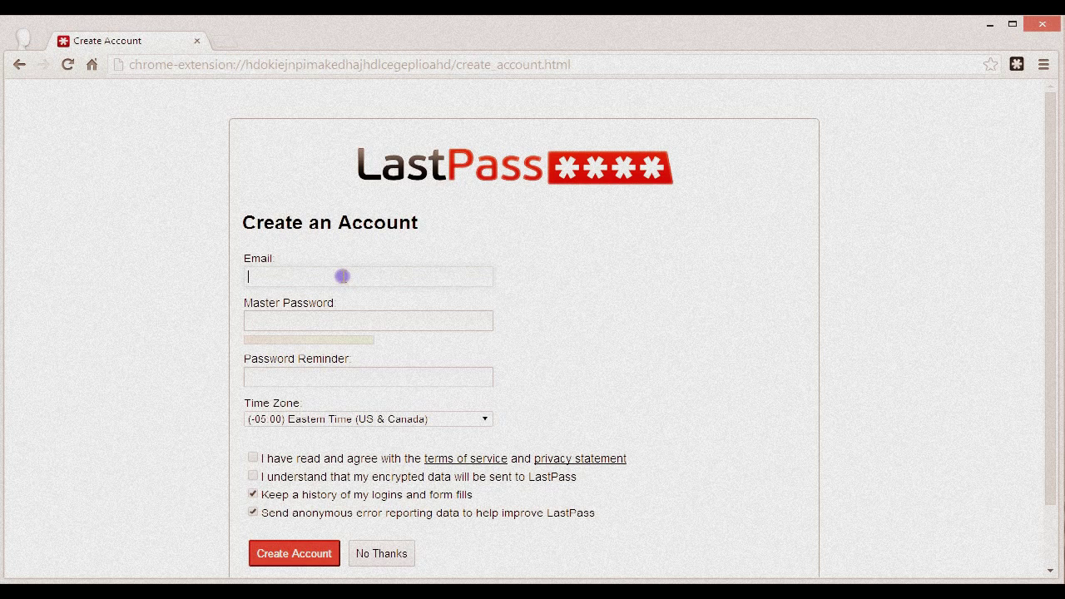
pyautogui.press('Tab')
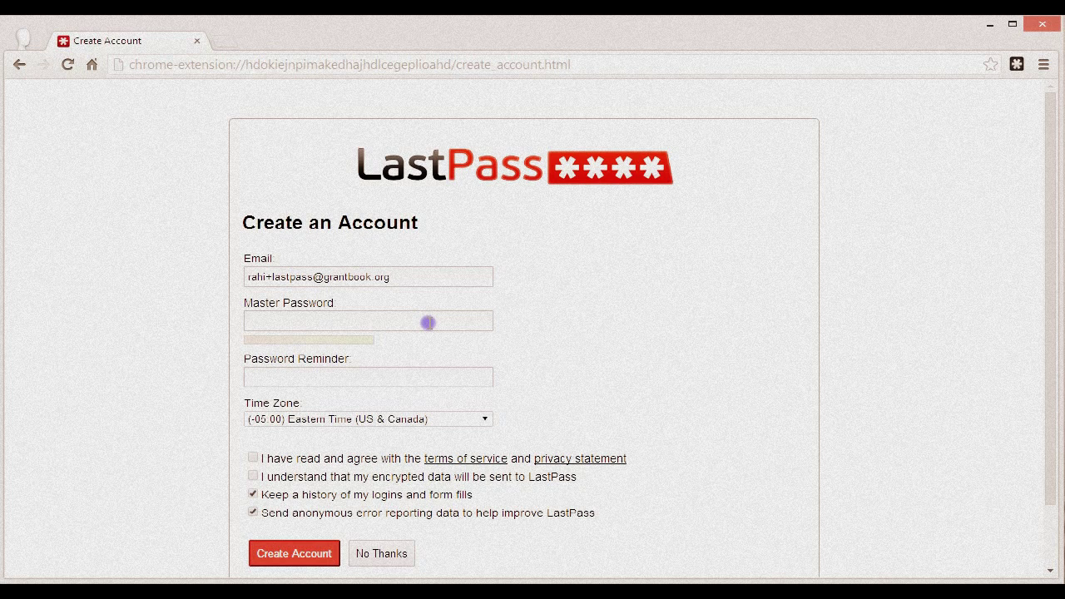
pyautogui.write('*********')
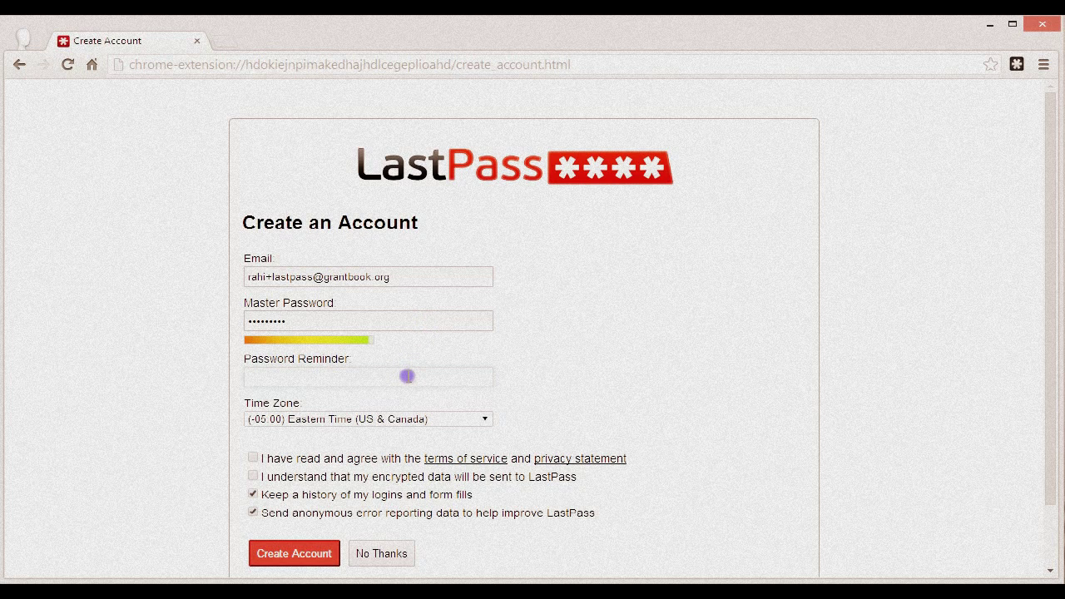
pyautogui.click(407, 376)
pyautogui.write('The GrantBook Special')
# Step: Accept the terms of service and the encrypted-data acknowledgement, then submit the account form
pyautogui.scroll(-1, 649, 416)
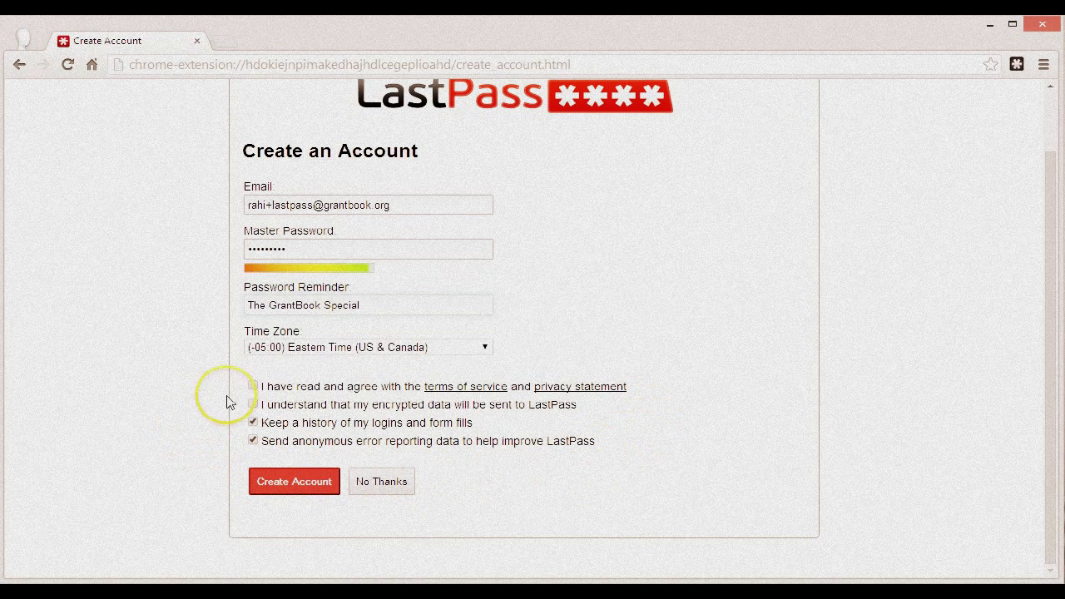
pyautogui.click(253, 386)
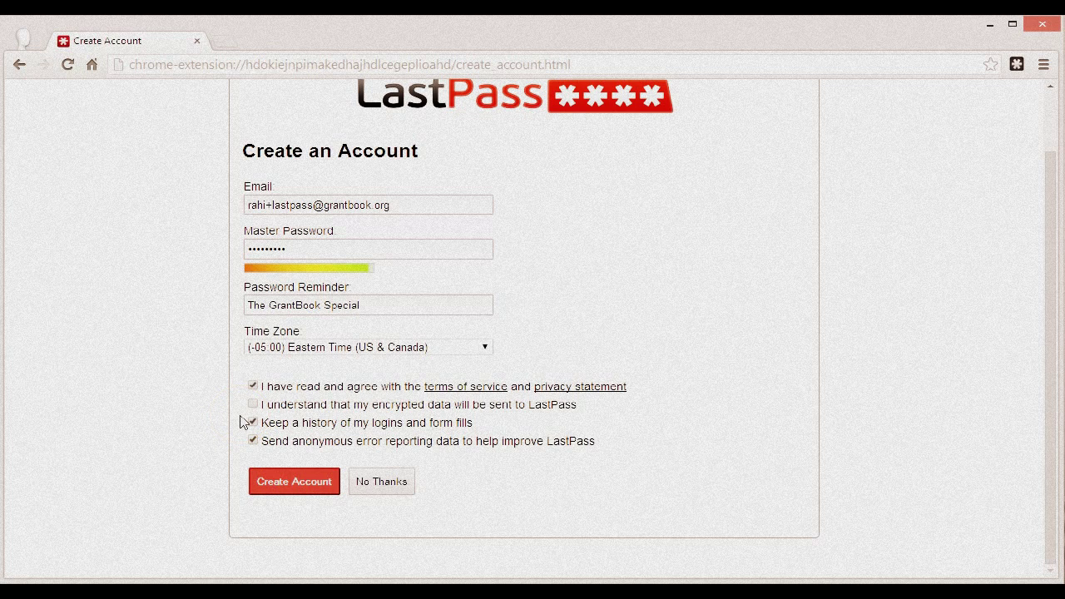
pyautogui.click(253, 404)
pyautogui.click(271, 482)
pyautogui.click(305, 490)
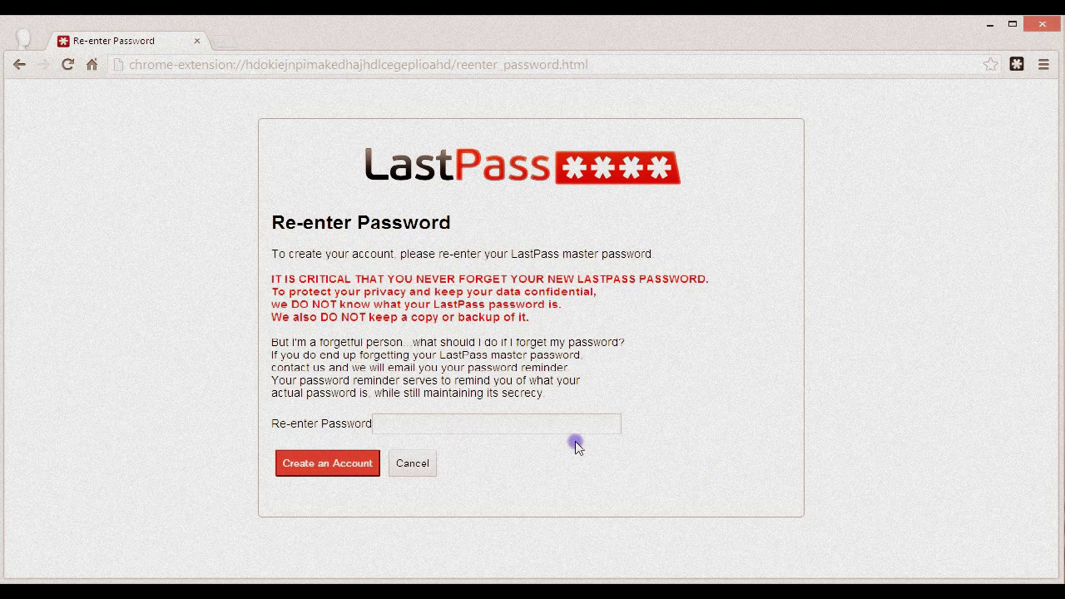
# Step: Re-enter the master password, correcting a mistyped entry, and create the LastPass account
pyautogui.write('•••')
pyautogui.press('BackSpace')
pyautogui.press('BackSpace')
pyautogui.press('BackSpace')
pyautogui.write('•••••••••')
pyautogui.click(356, 471)
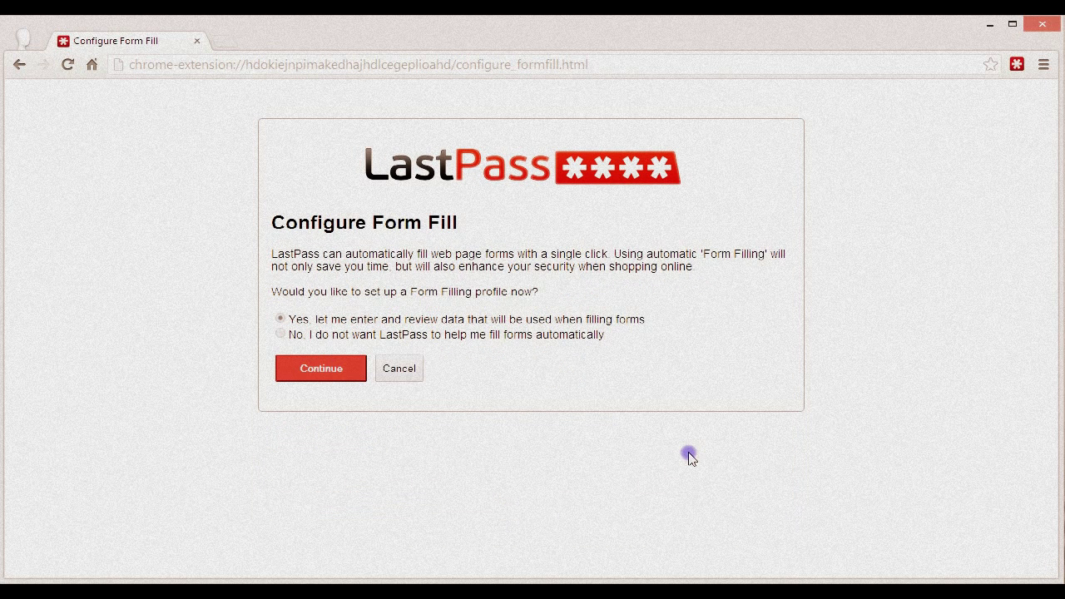
# Step: Choose 'No' for form filling, continue through setup, and show the Vault of saved sites
pyautogui.click(281, 334)
pyautogui.click(325, 371)
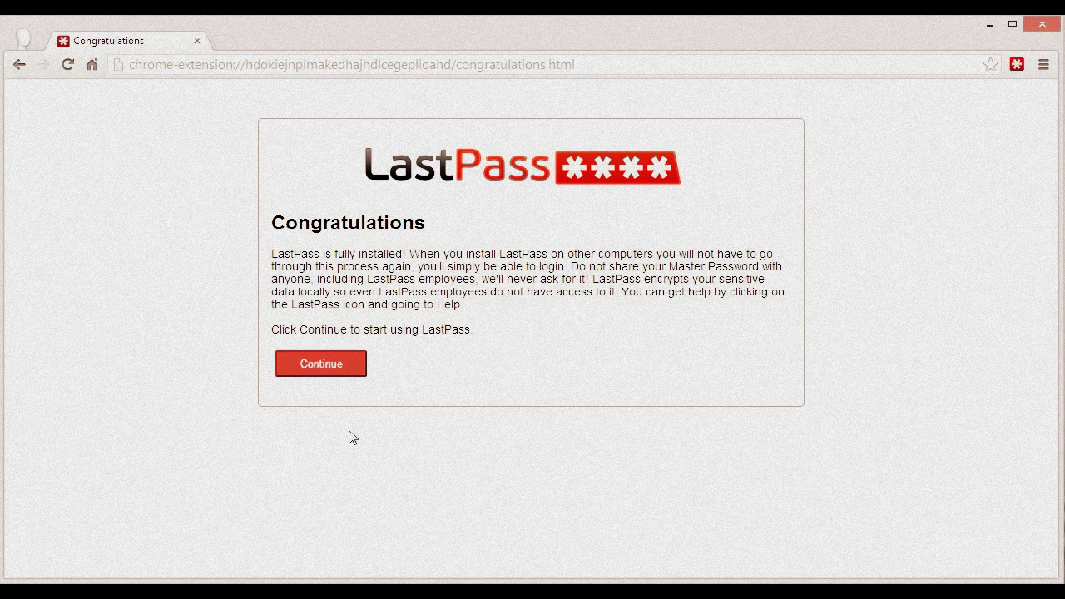
pyautogui.click(352, 366)
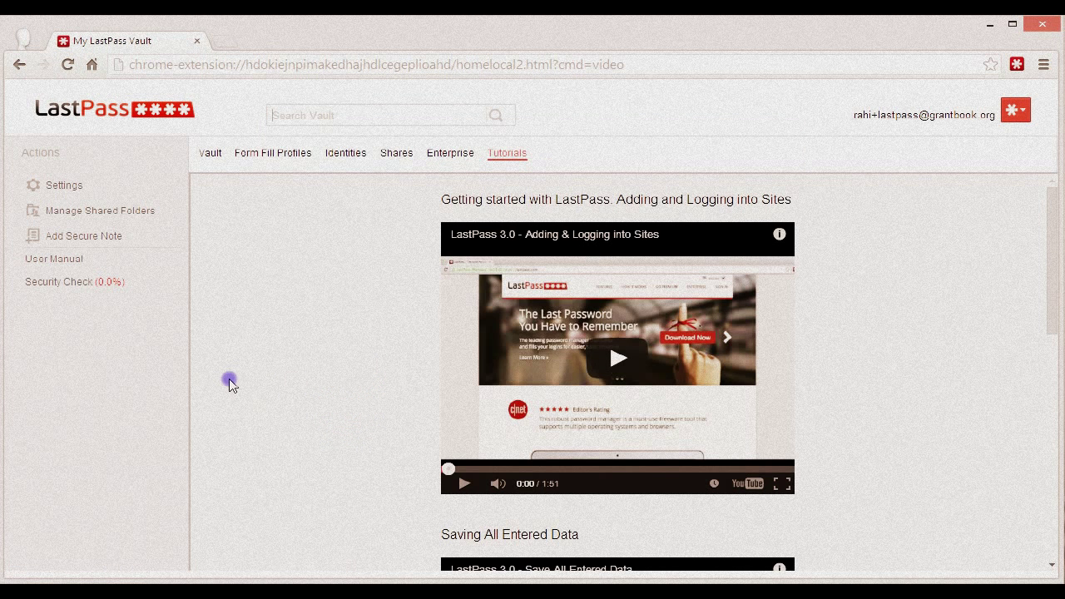
pyautogui.click(209, 164)
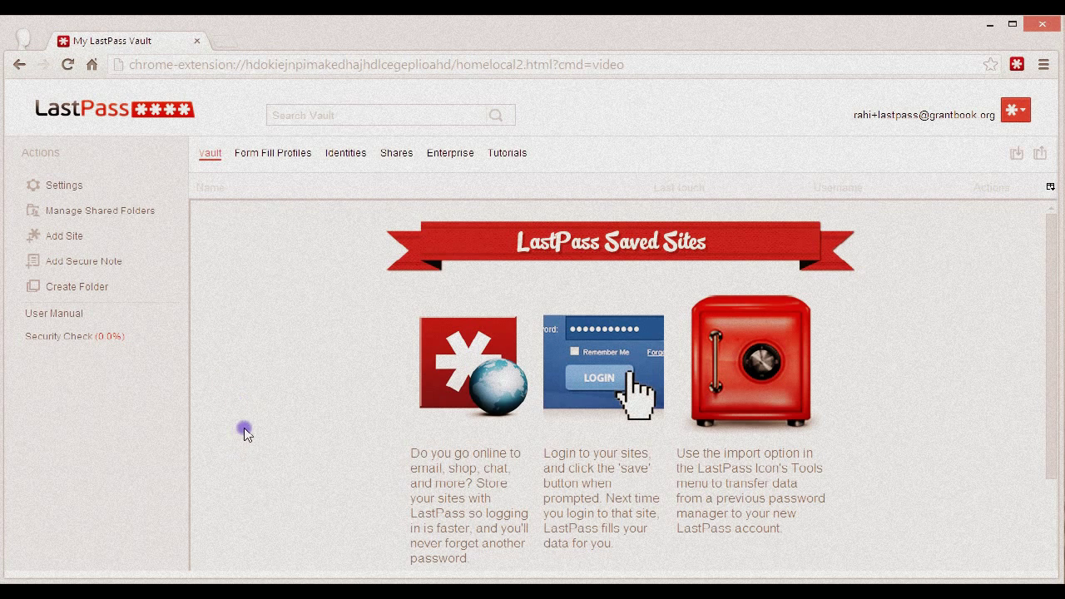
# Step: In LastPass Options, uncheck Automatically Fill Login Information and save the preferences
pyautogui.rightClick(1014, 73)
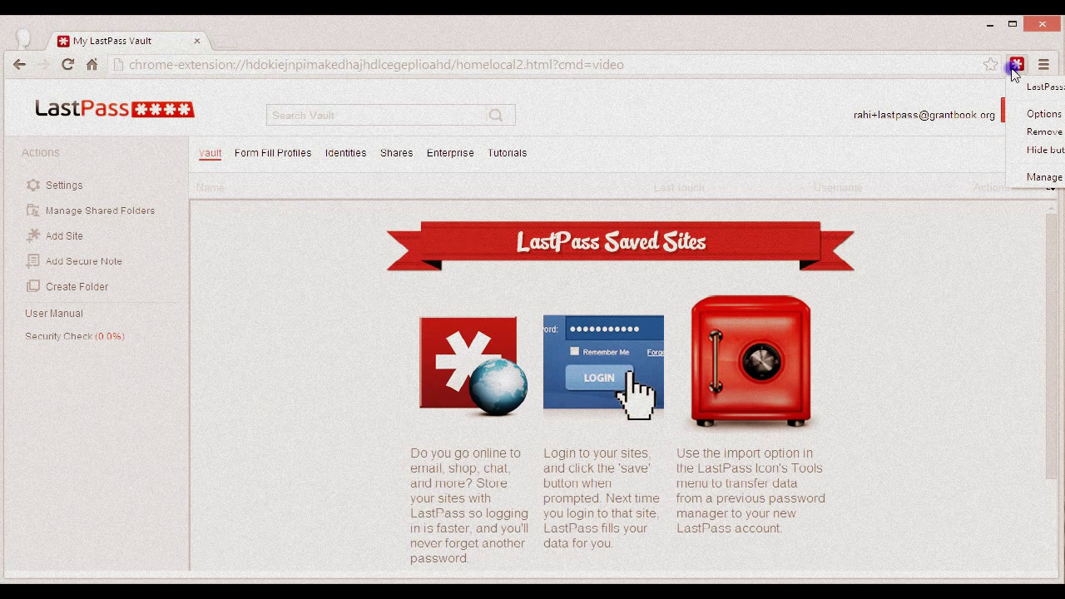
pyautogui.click(1041, 114)
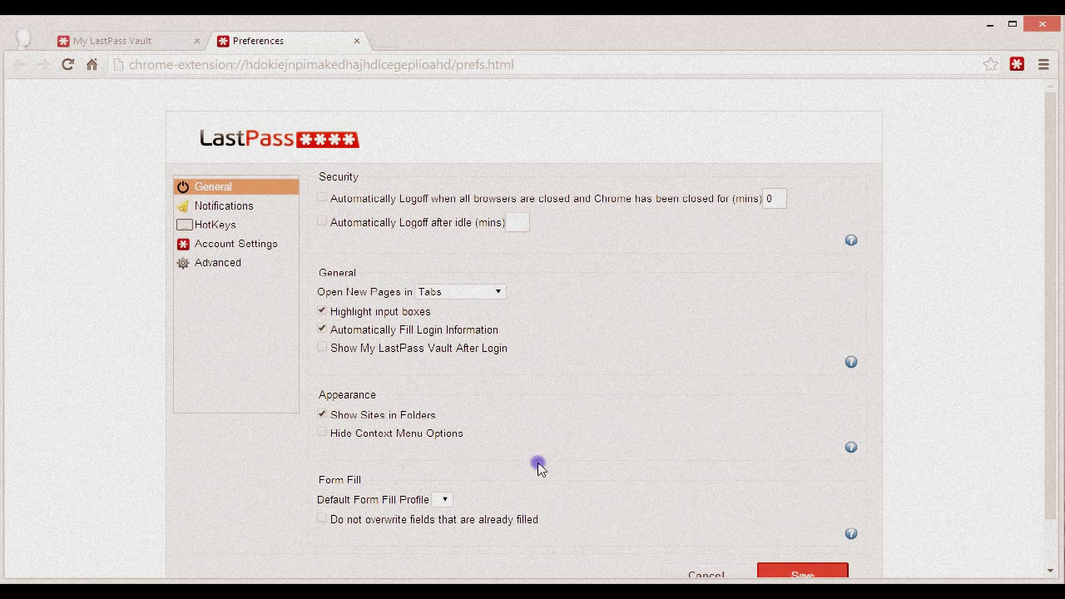
pyautogui.click(346, 335)
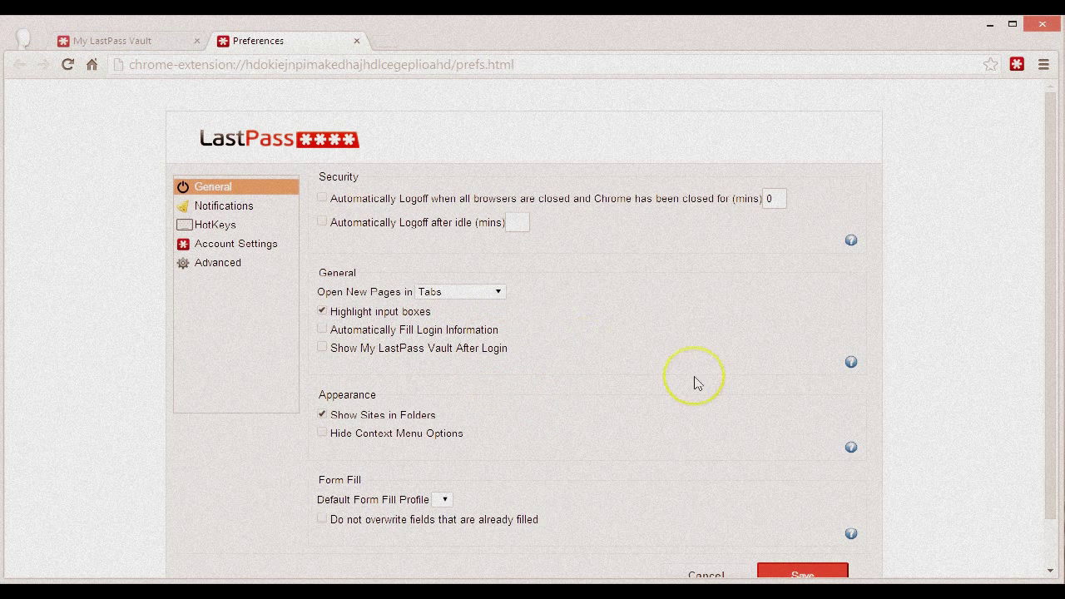
pyautogui.scroll(-1, 799, 533)
pyautogui.click(804, 520)
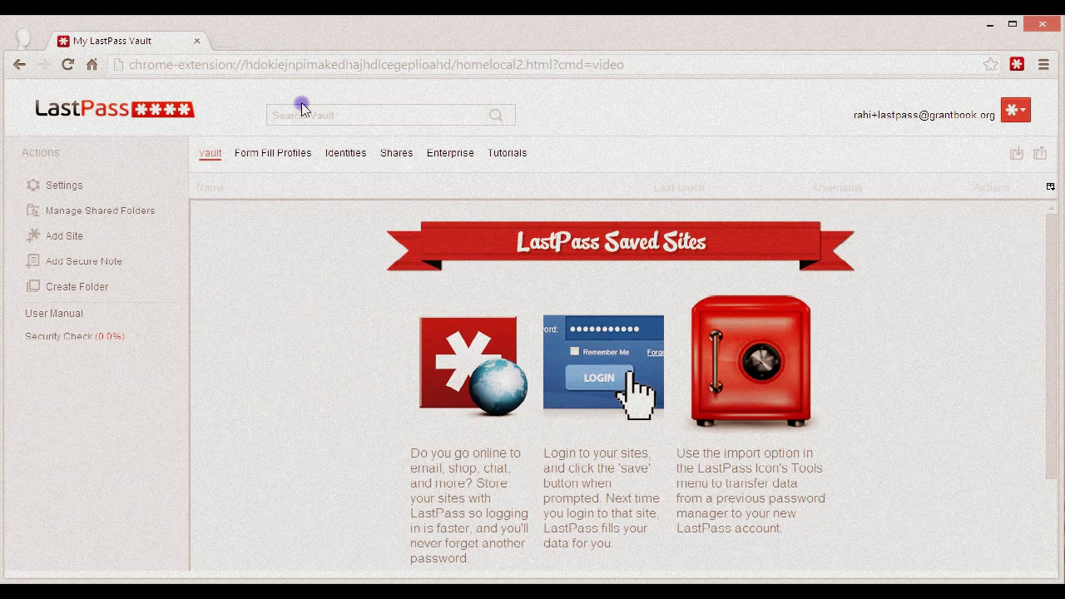
# Step: Load twitter.com and open login.salesforce.com in a new tab
pyautogui.click(304, 67)
pyautogui.write('twitter.com')
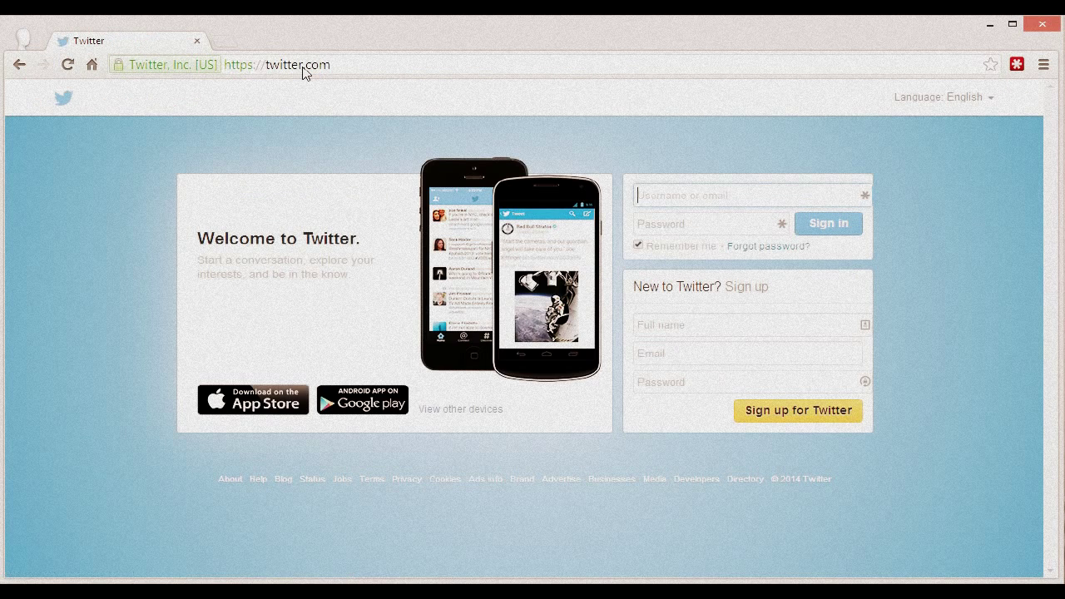
pyautogui.hotkey('ctrl', 't')
pyautogui.write('salesf')
pyautogui.press('Escape')
pyautogui.write('login.salesforce.com')
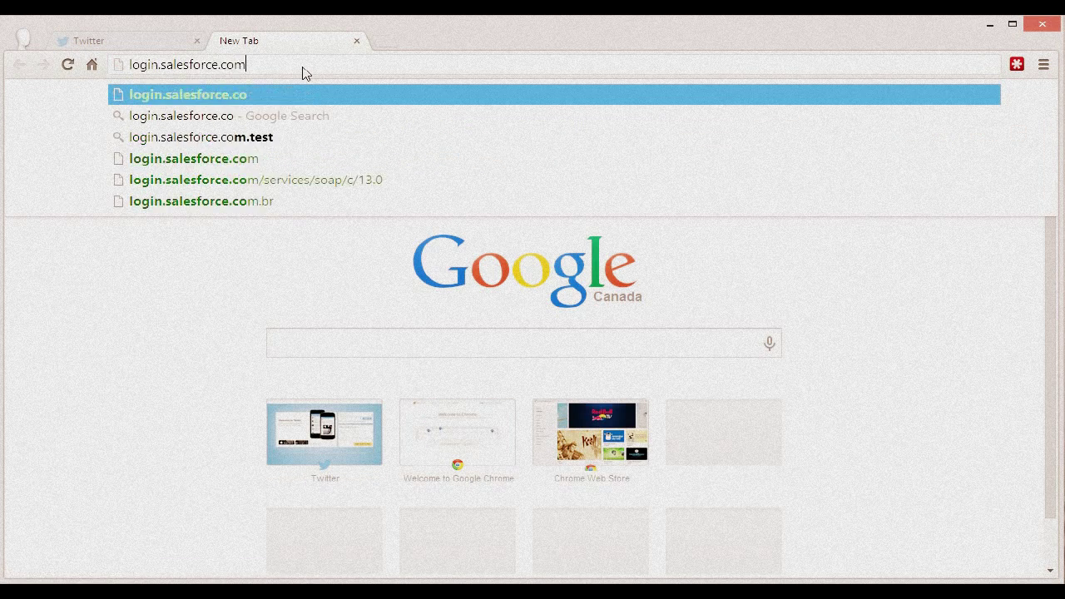
pyautogui.press('Return')
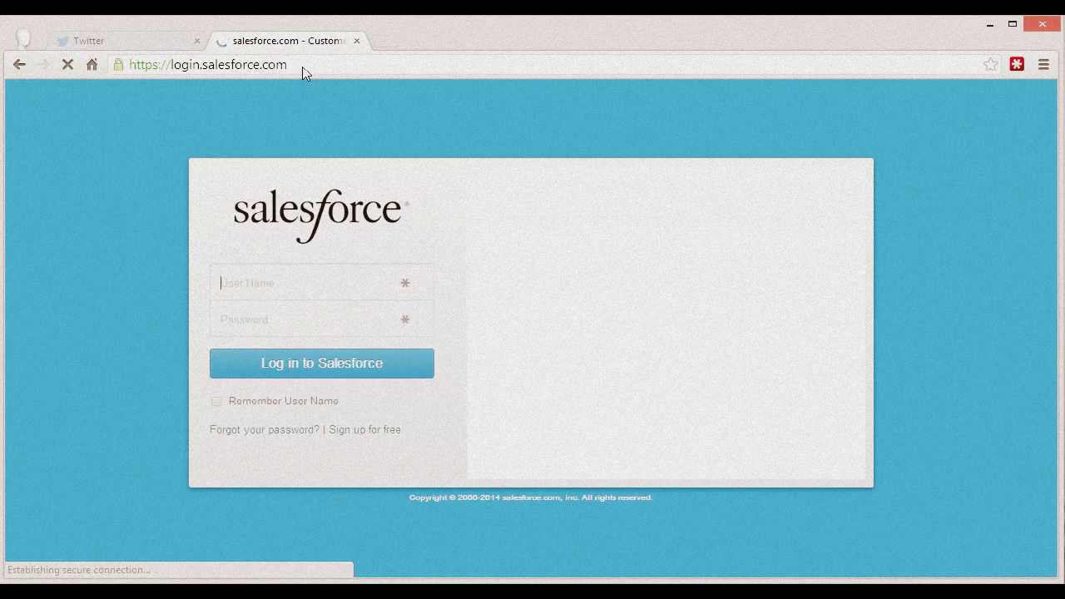
# Step: Back on the Twitter tab, enter the username and password and sign in
pyautogui.click(192, 42)
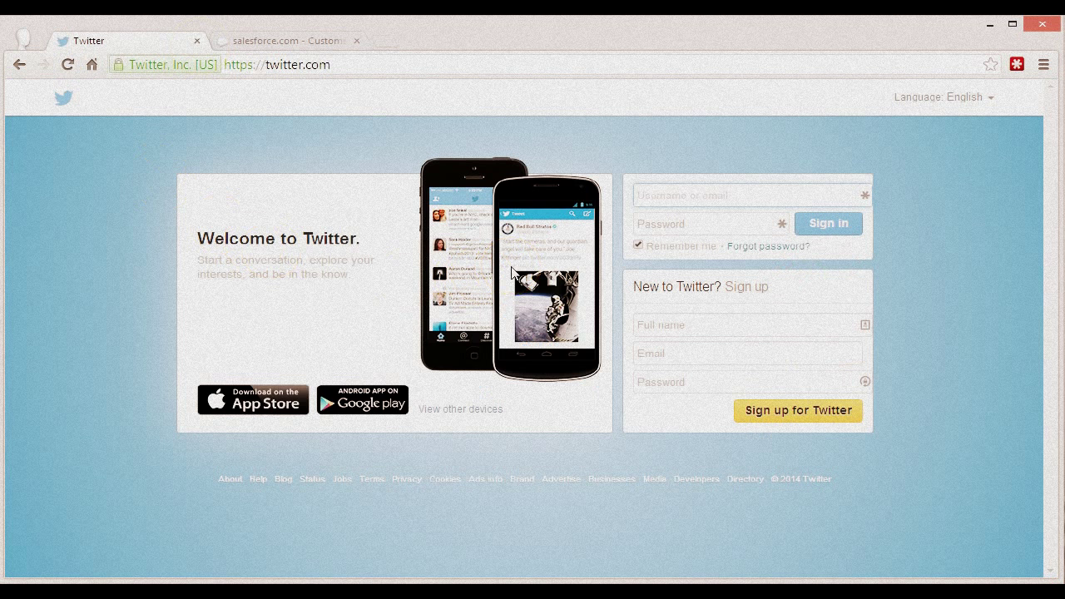
pyautogui.click(799, 197)
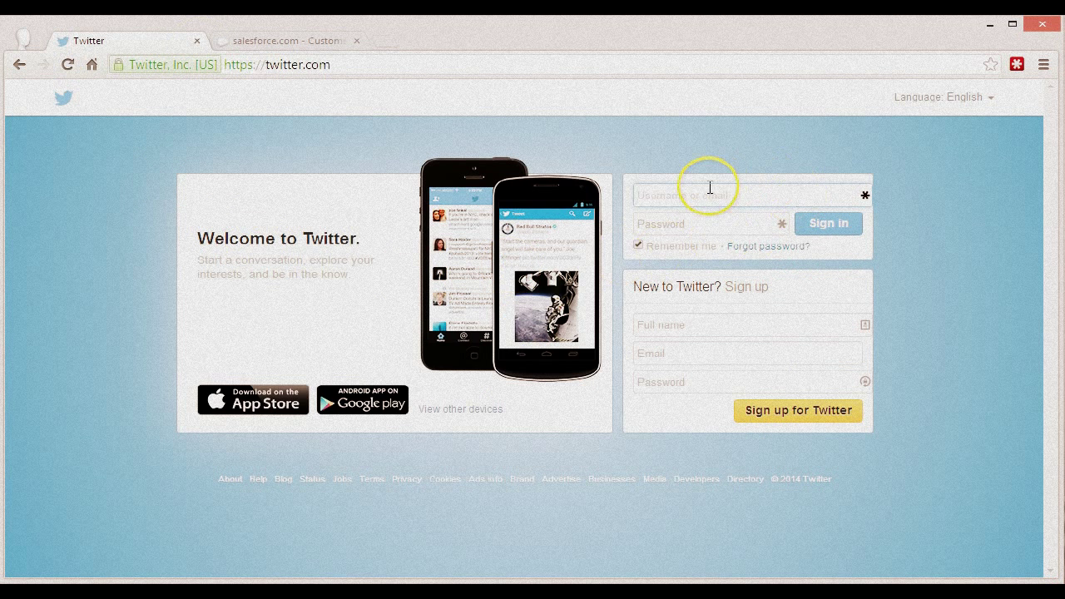
pyautogui.write('grantbookorg')
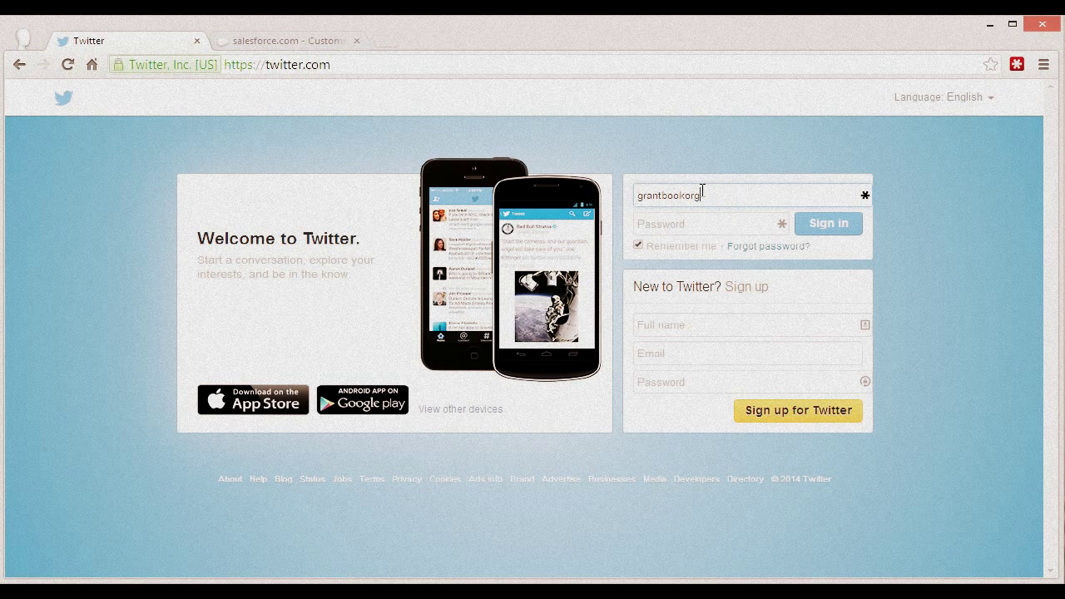
pyautogui.press('Tab')
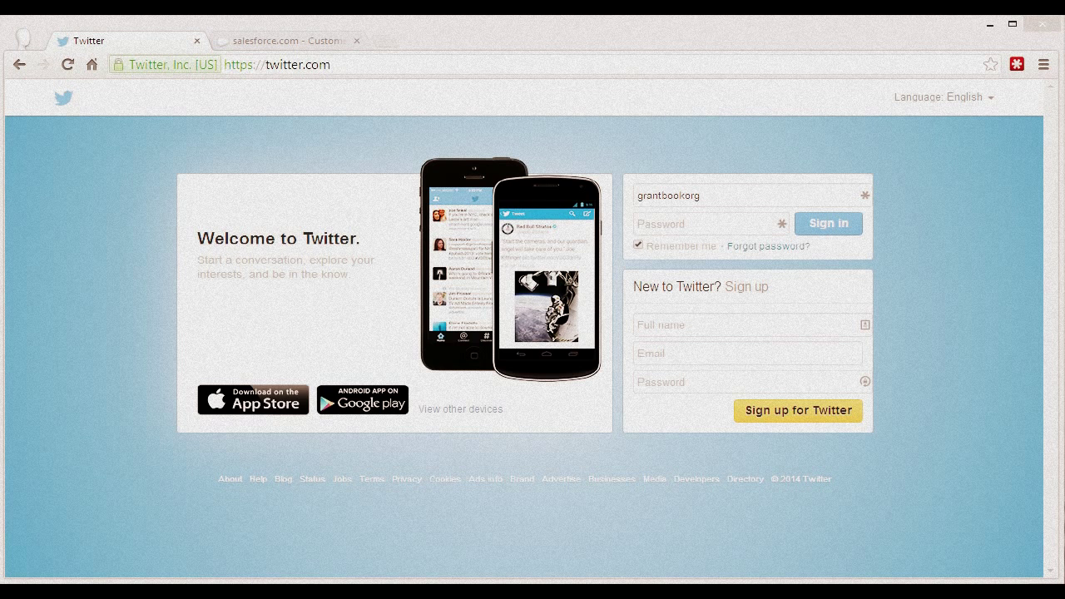
pyautogui.click(658, 225)
pyautogui.write('*******')
pyautogui.click(830, 225)
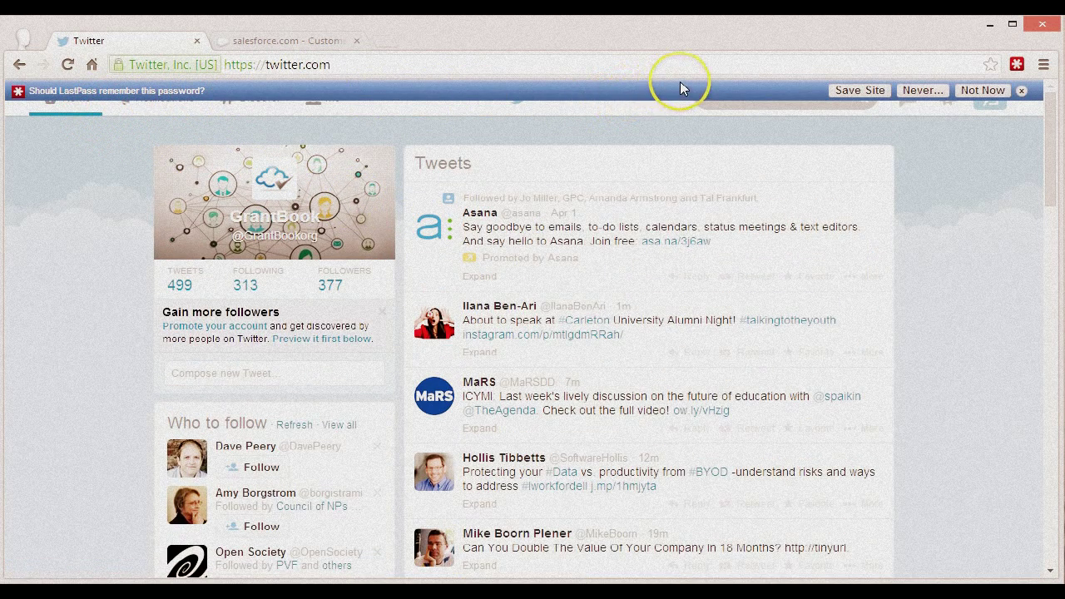
# Step: Save the Twitter login to LastPass as 'Twitter (GrantBook)' in the Social Media folder
pyautogui.click(839, 93)
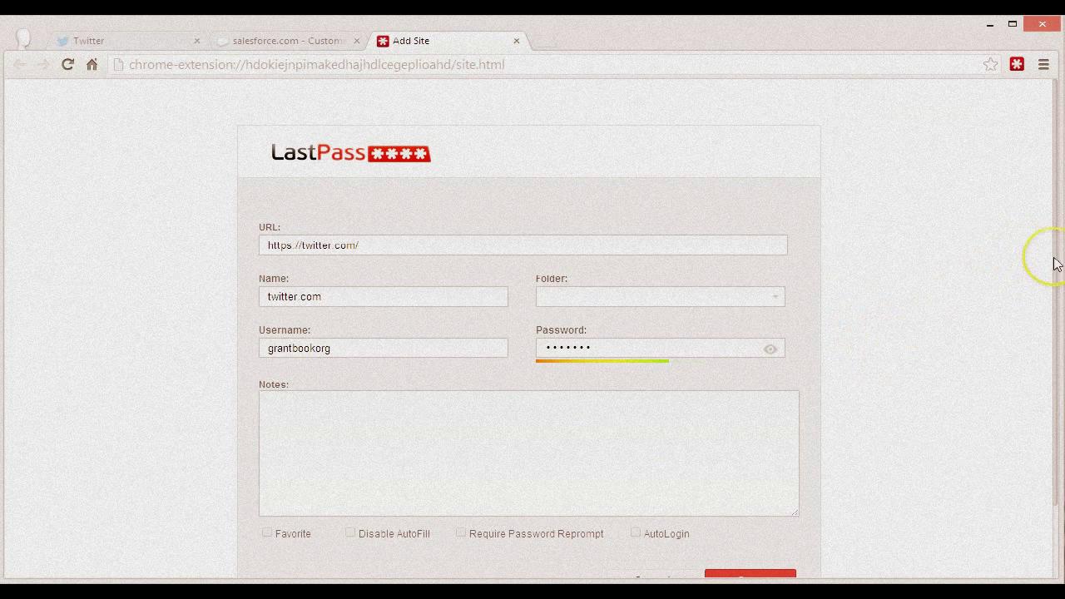
pyautogui.scroll(-1, 983, 291)
pyautogui.scroll(1, 981, 307)
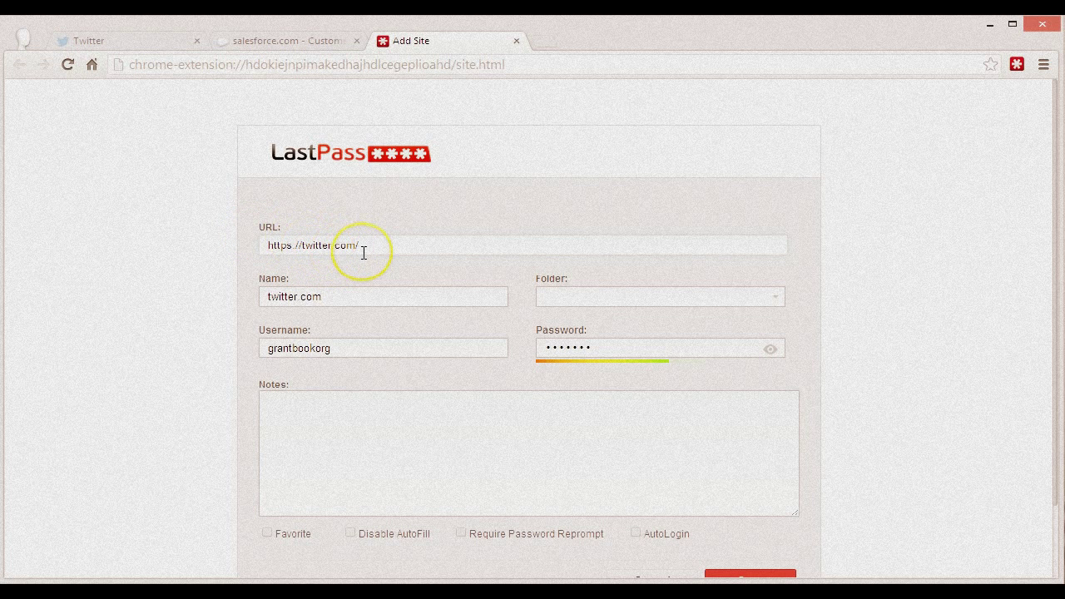
pyautogui.click(330, 353)
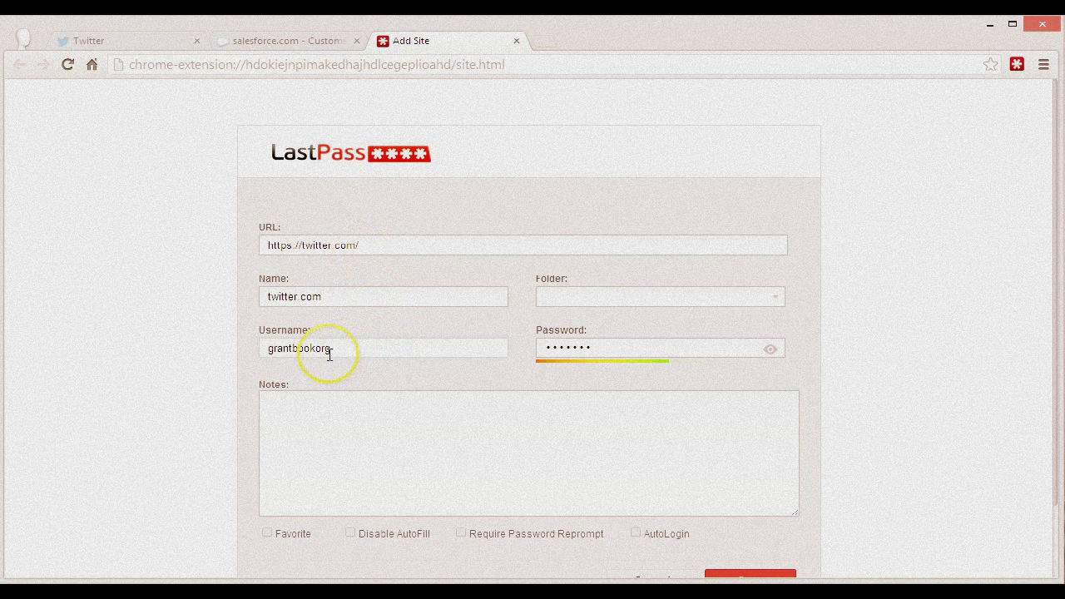
pyautogui.click(269, 289)
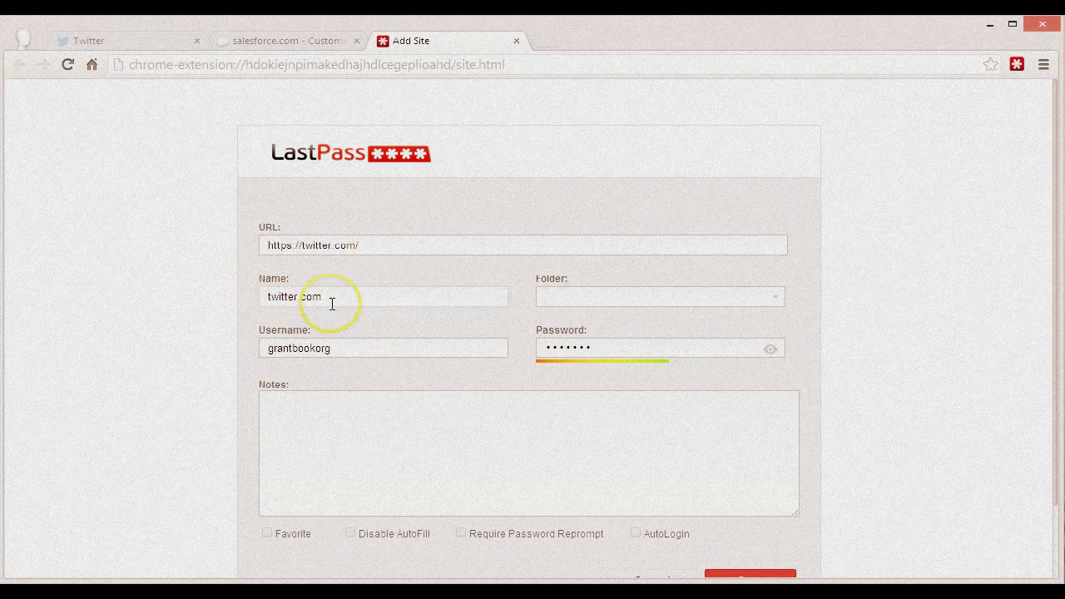
pyautogui.moveTo(328, 302); pyautogui.dragTo(238, 305)
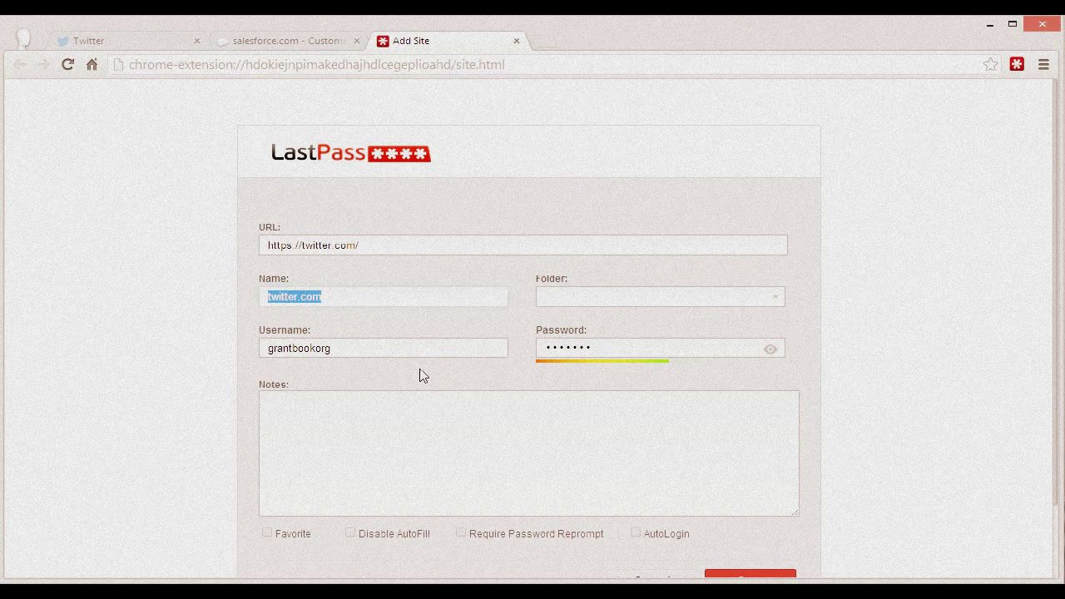
pyautogui.write('T')
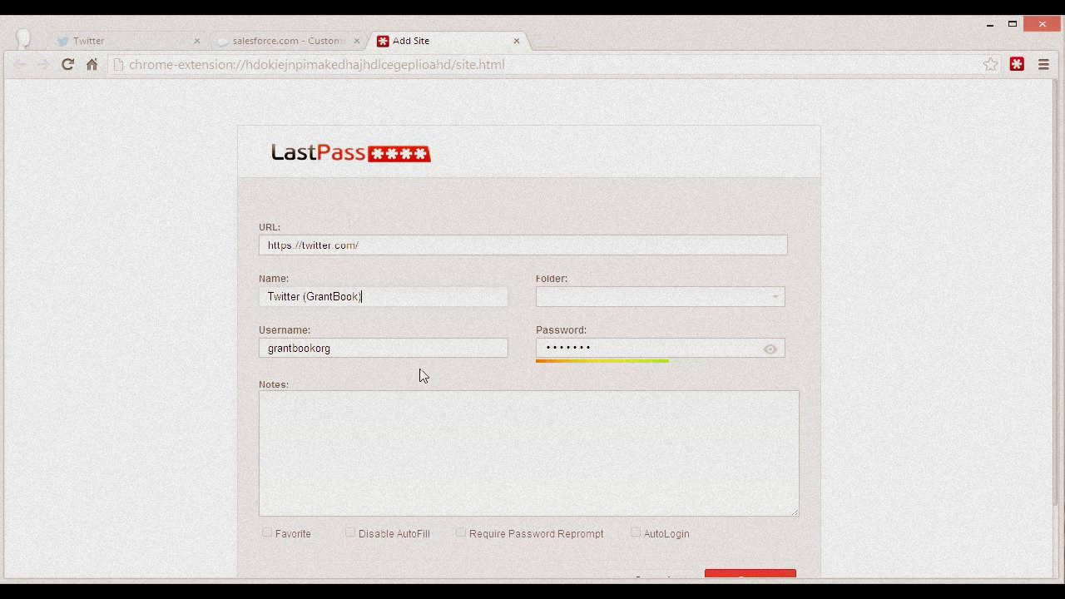
pyautogui.click(367, 301)
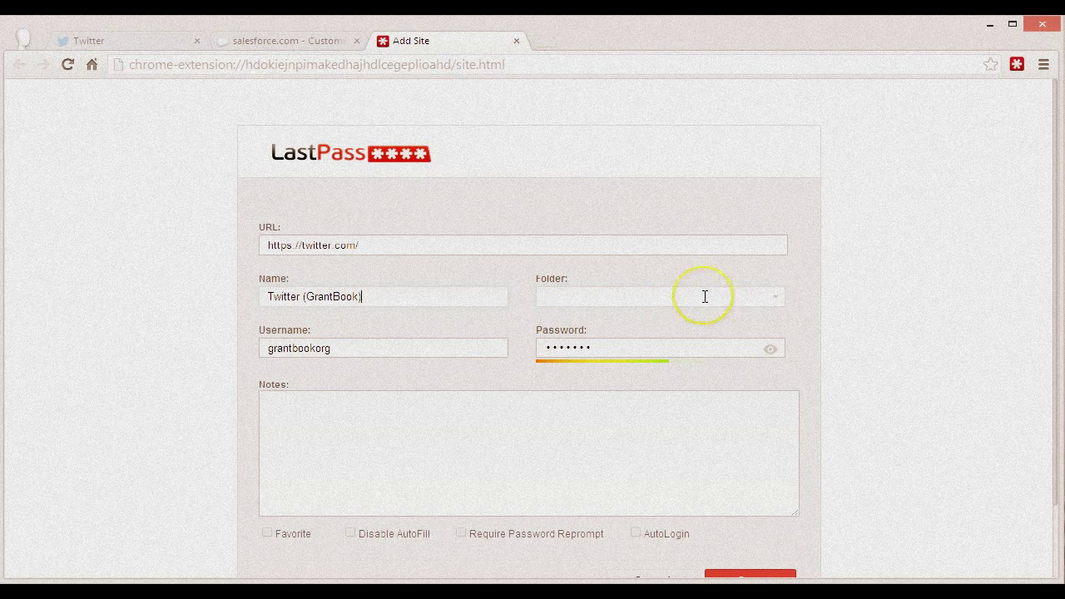
pyautogui.click(612, 298)
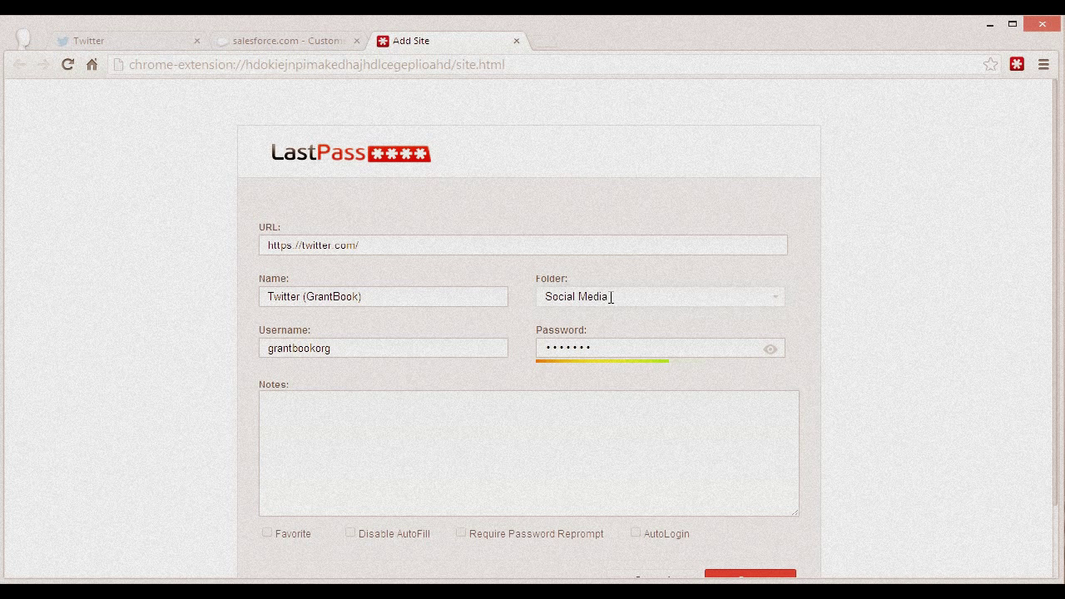
pyautogui.scroll(-1, 602, 305)
pyautogui.click(741, 496)
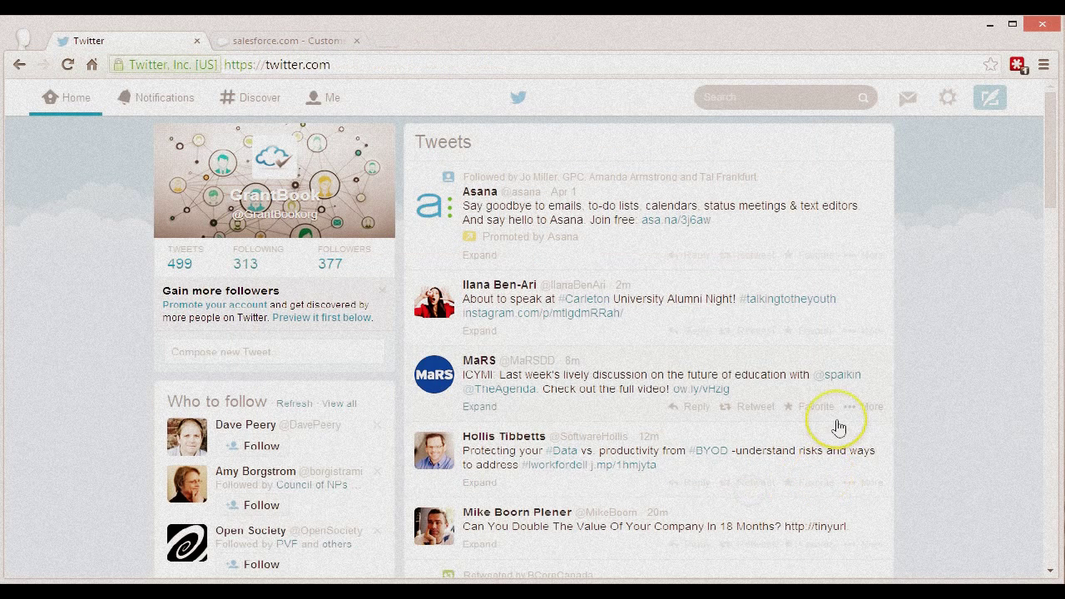
# Step: Sign out of Twitter from the gear menu and reload the Twitter sign-in page
pyautogui.click(947, 98)
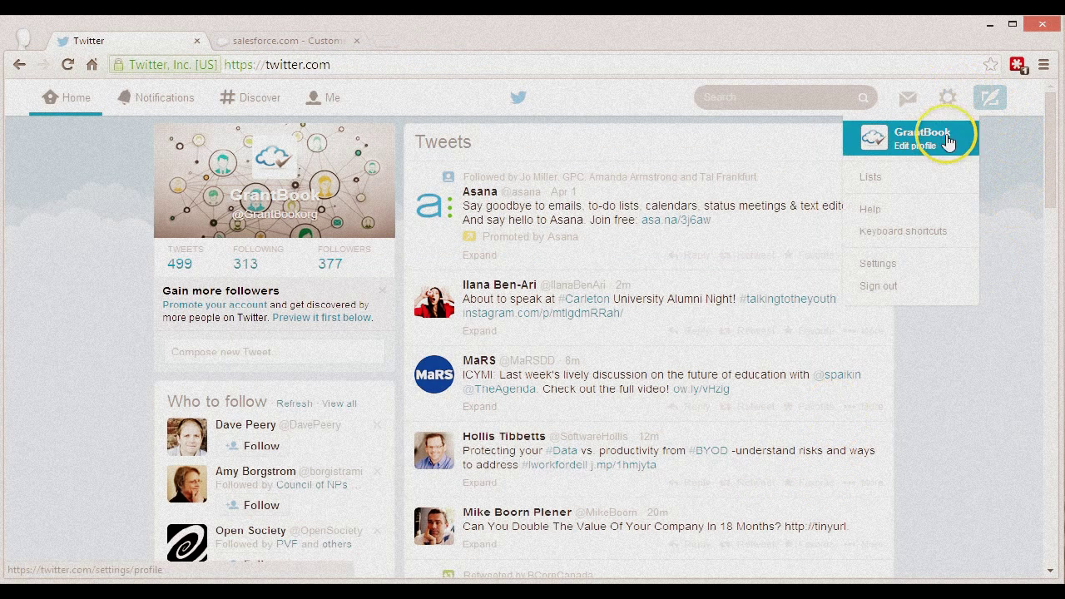
pyautogui.click(920, 288)
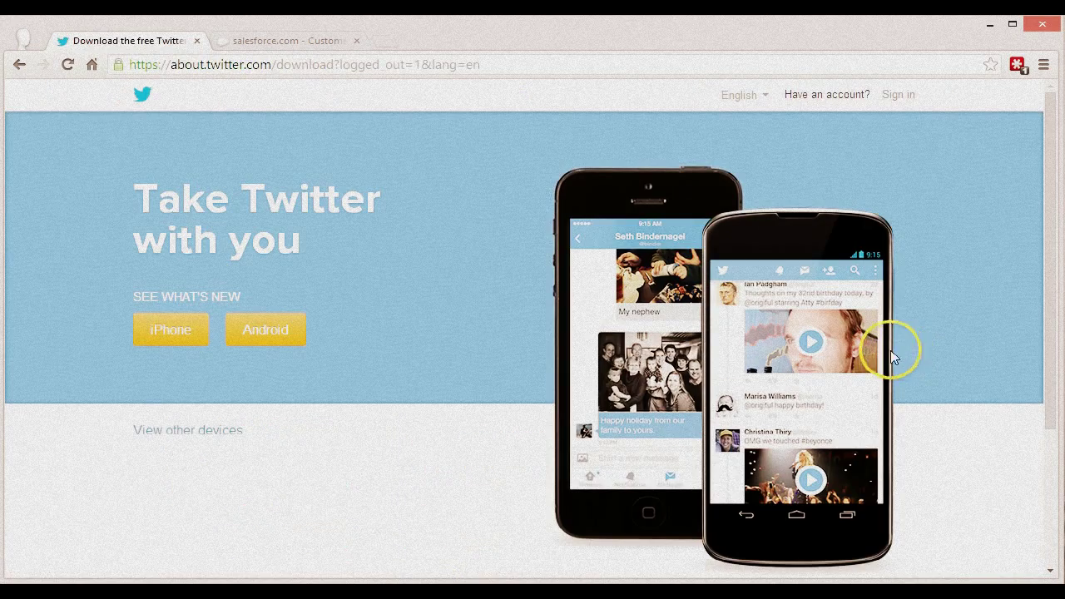
pyautogui.click(499, 64)
pyautogui.write('twitter.com')
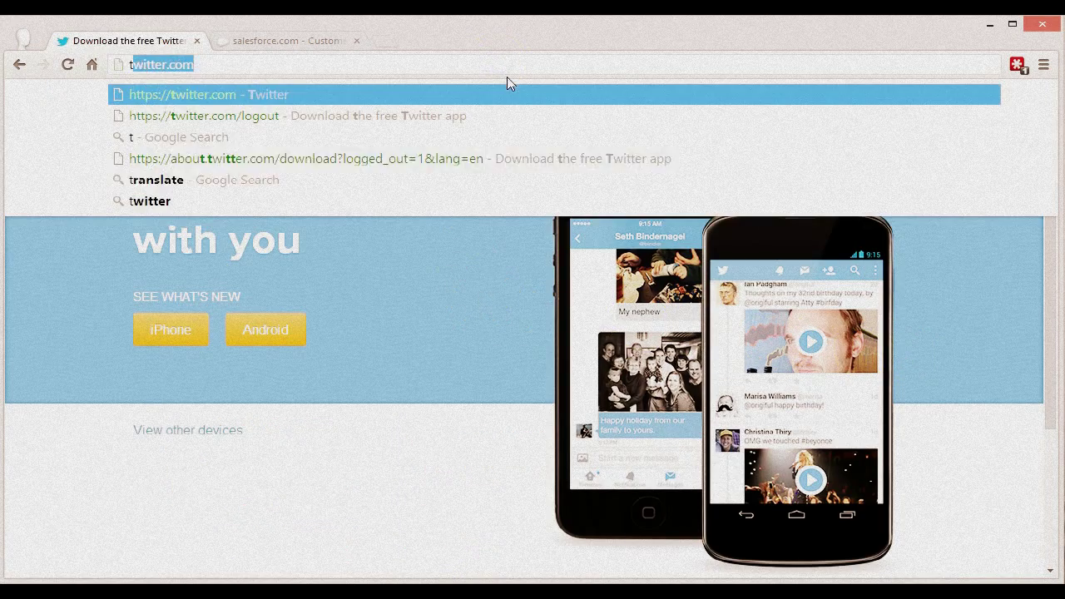
pyautogui.press('Return')
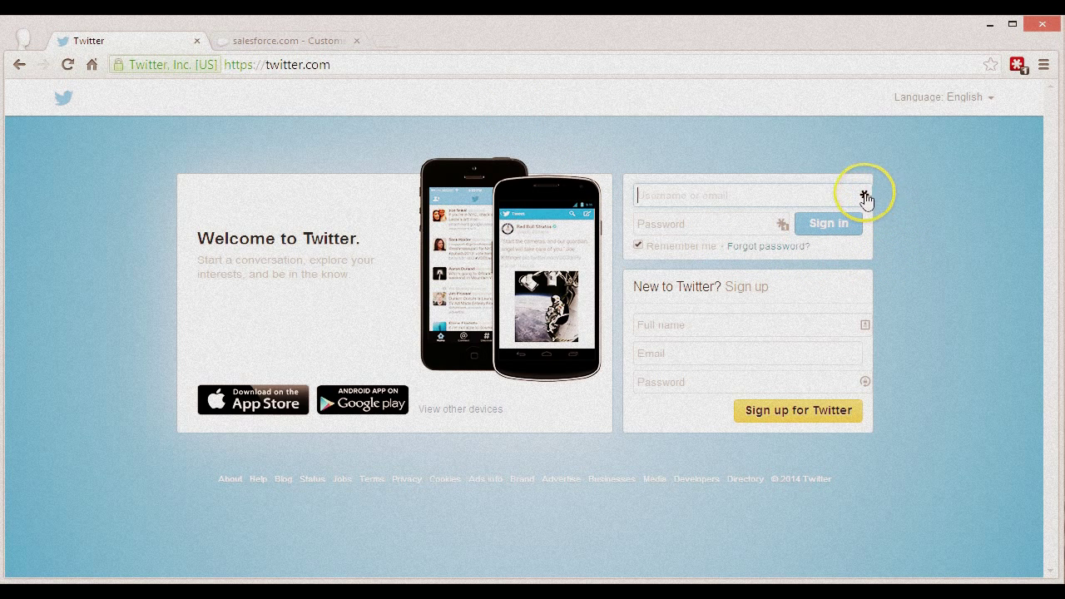
# Step: Fill the login from the saved LastPass Twitter entry and sign in
pyautogui.click(865, 196)
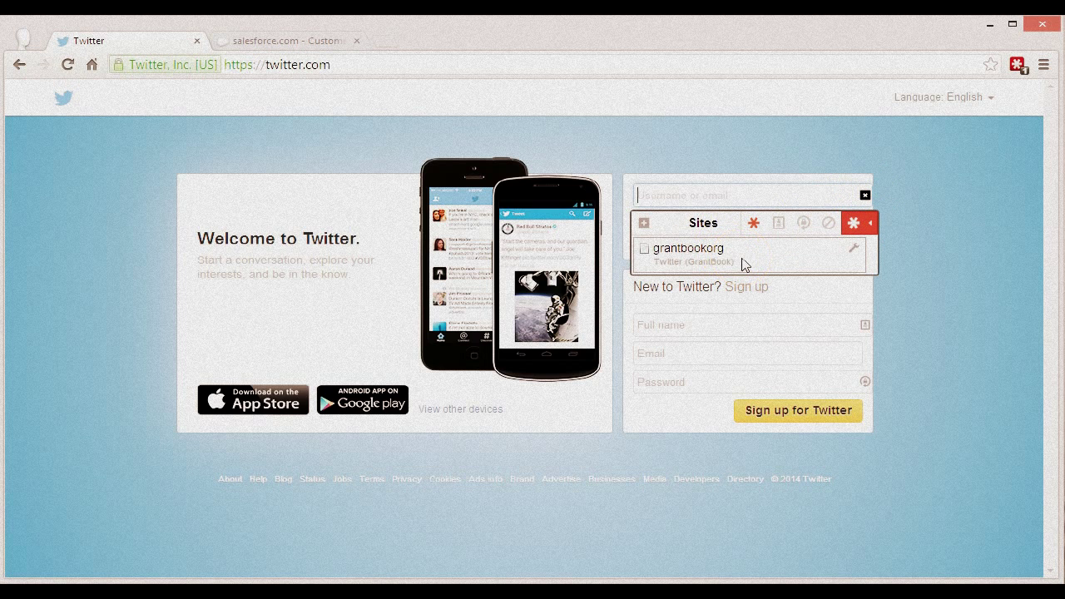
pyautogui.click(743, 264)
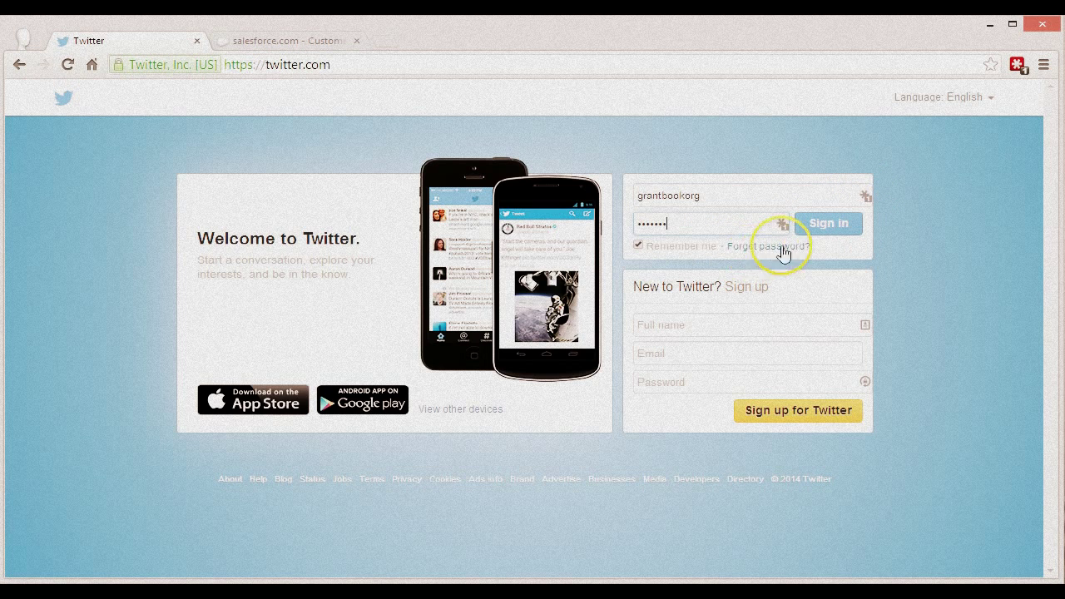
pyautogui.click(831, 226)
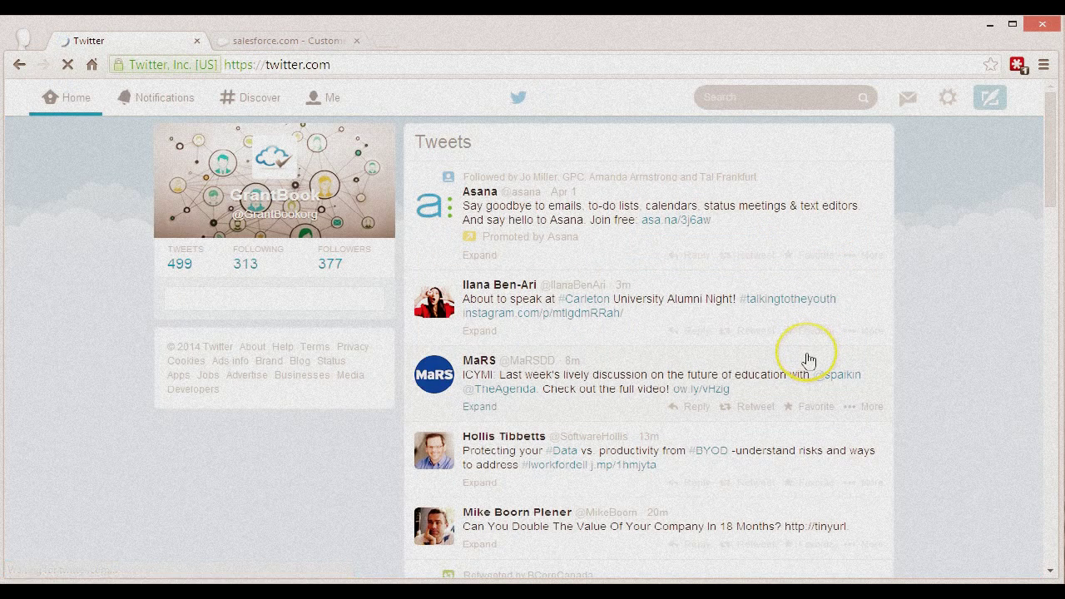
pyautogui.click(945, 116)
# Step: Sign out of Twitter, close its tab, and log in to Salesforce with the account username and password
pyautogui.click(918, 285)
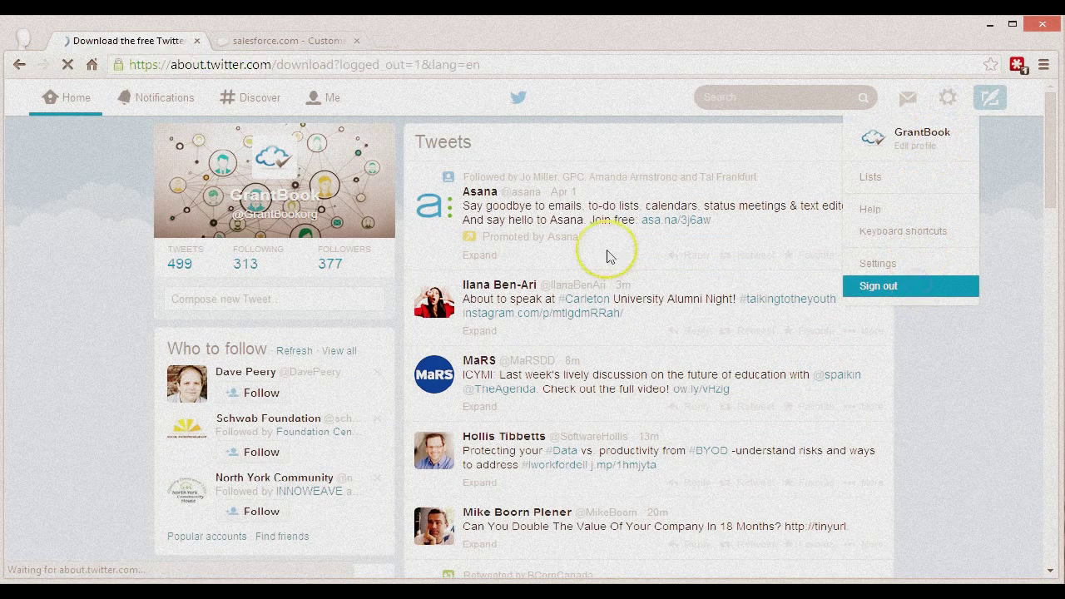
pyautogui.click(196, 41)
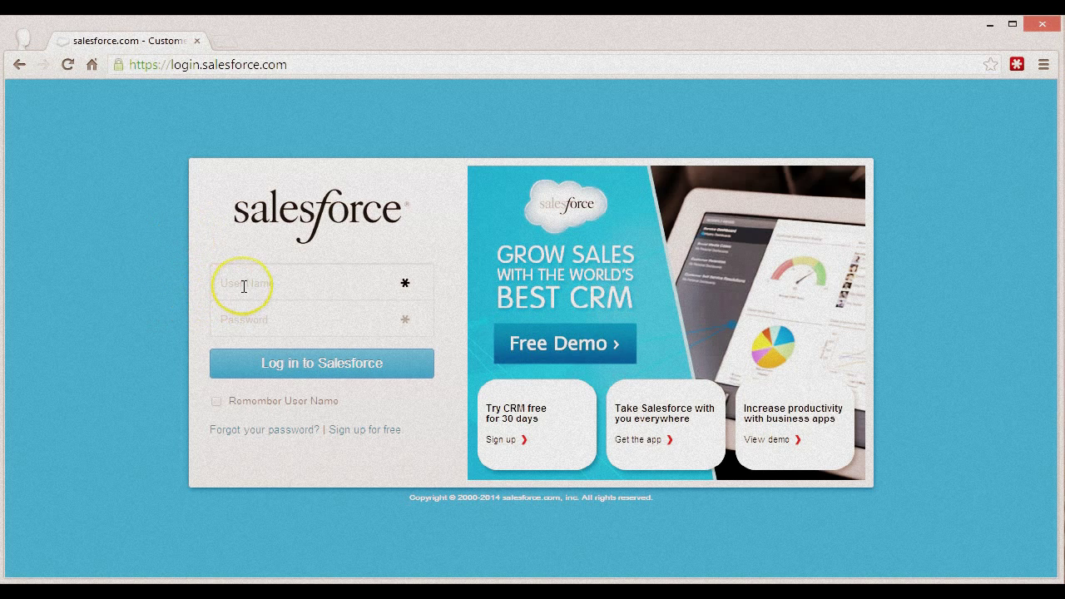
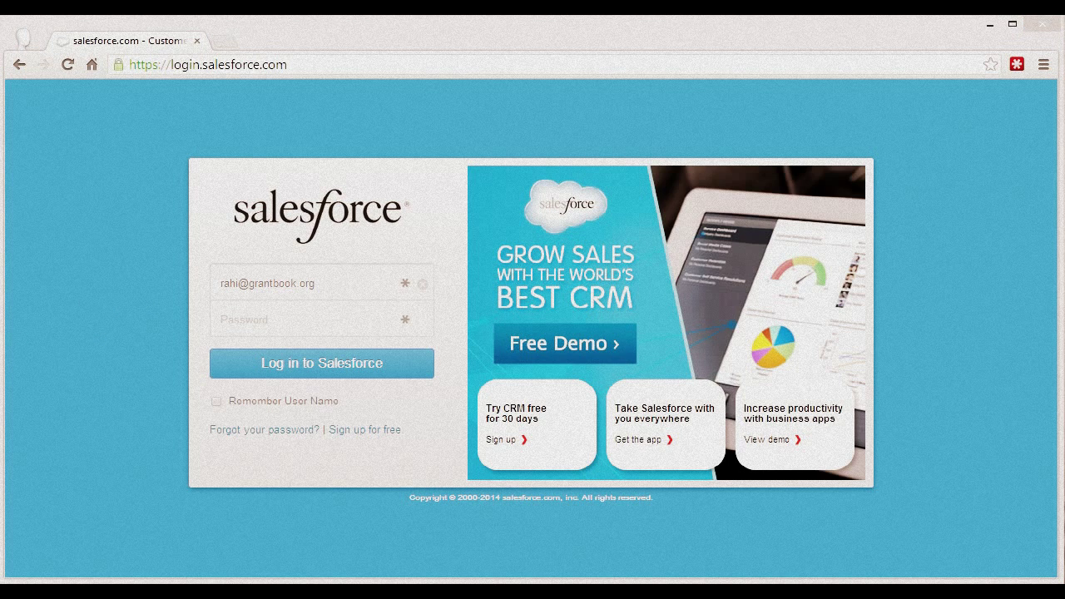
pyautogui.click(295, 312)
pyautogui.write('*************')
pyautogui.click(333, 361)
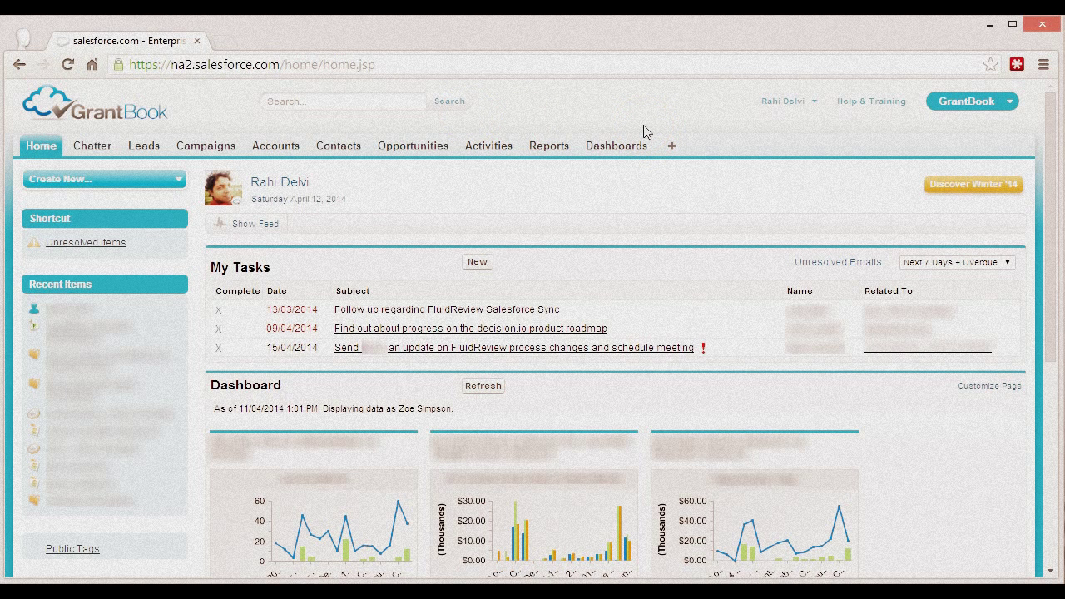
pyautogui.click(645, 132)
pyautogui.click(660, 112)
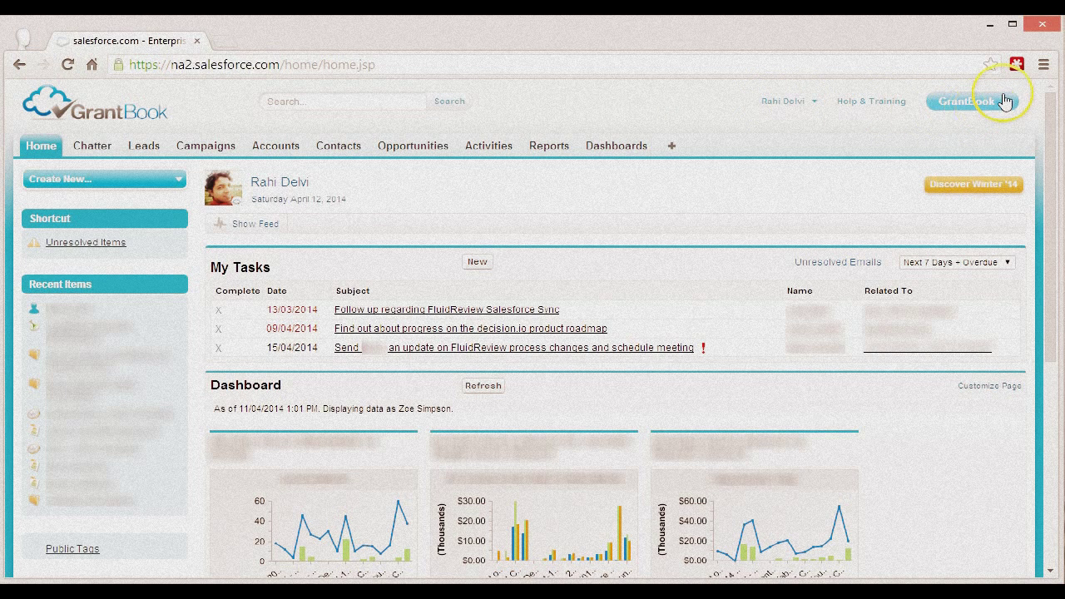
pyautogui.click(1017, 65)
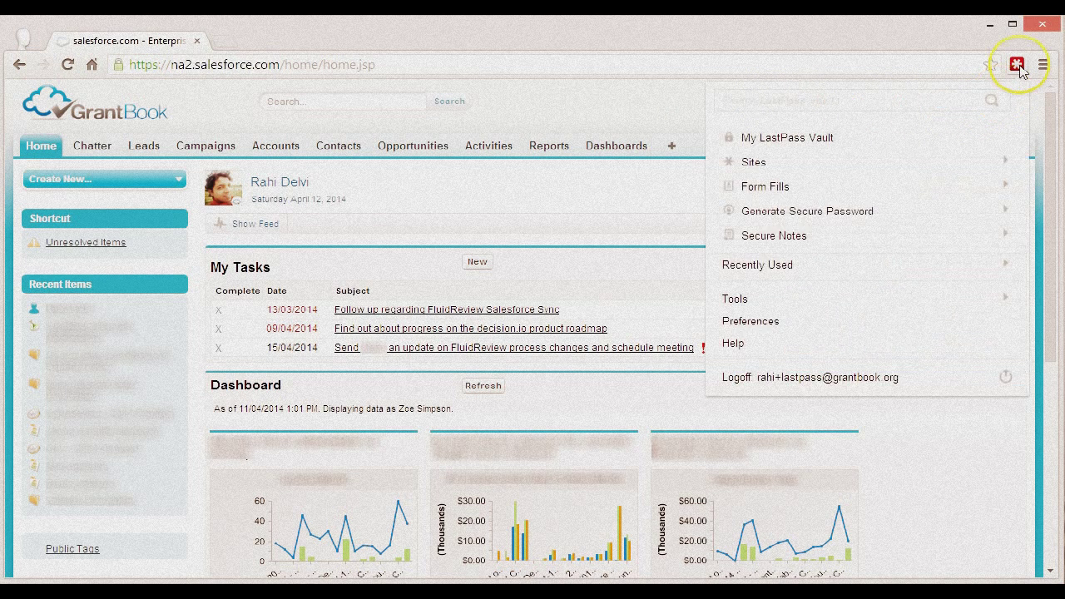
pyautogui.click(1004, 299)
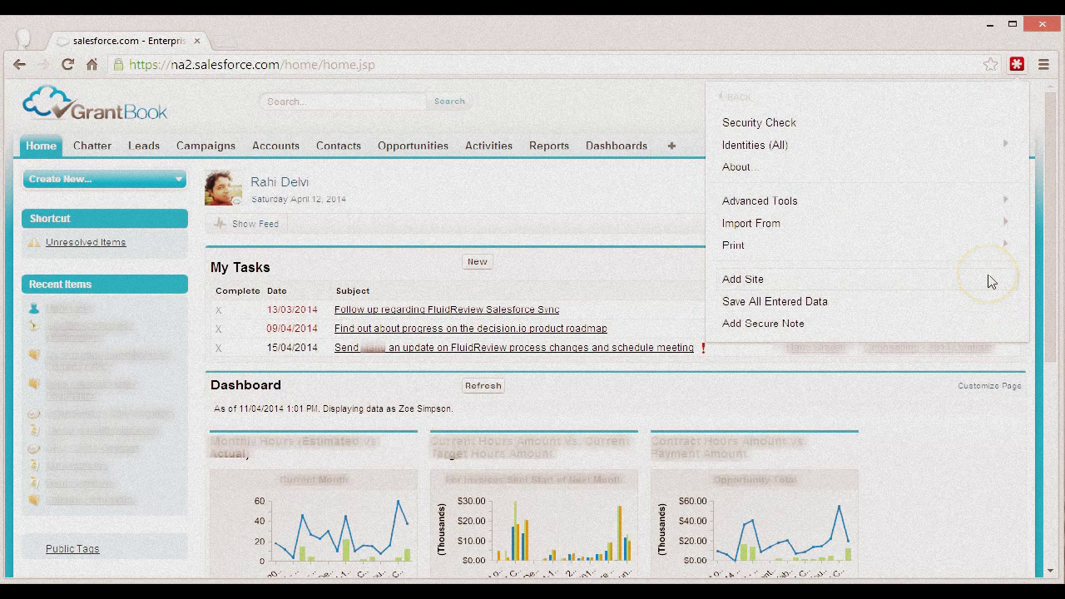
pyautogui.click(991, 282)
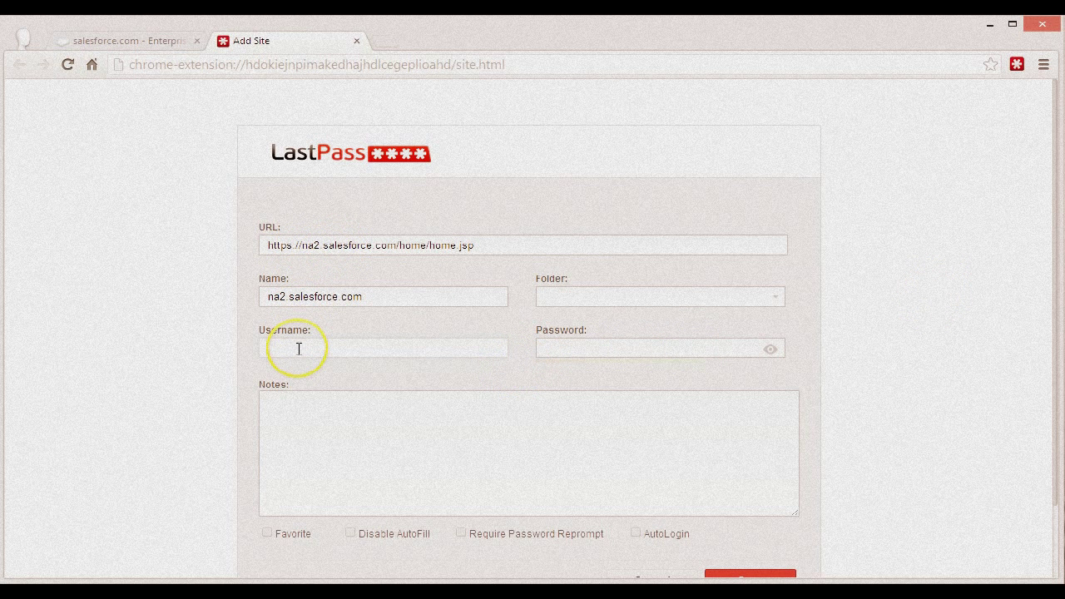
pyautogui.doubleClick(317, 245)
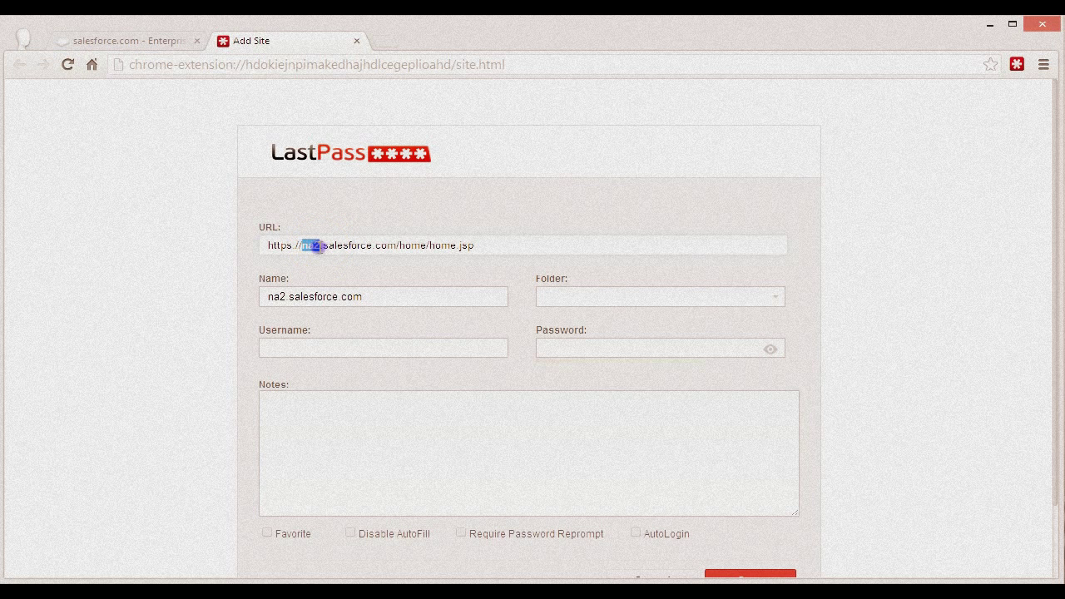
pyautogui.press('BackSpace')
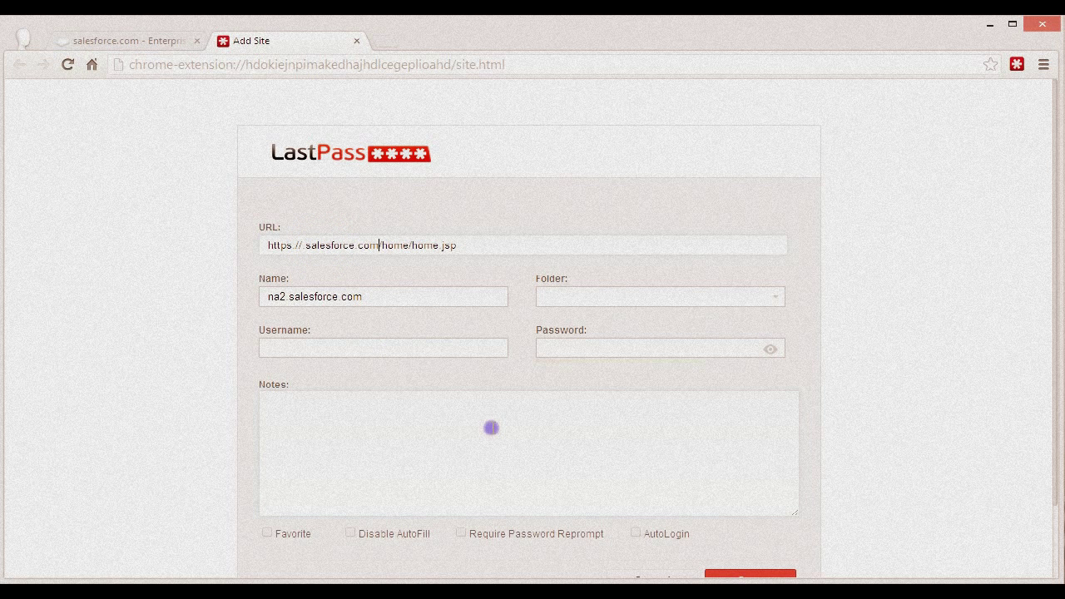
pyautogui.hotkey('shift', 'End')
pyautogui.press('Delete')
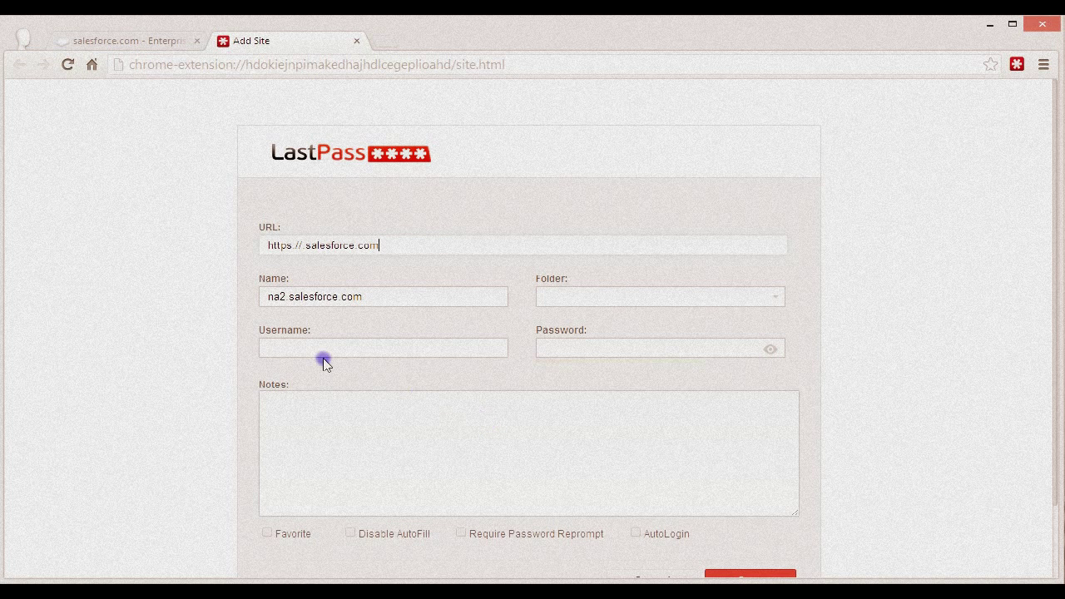
# Step: Name the entry Salesforce.com with the user's name, set folder Core Applications, and fill in password and username
pyautogui.moveTo(371, 296); pyautogui.dragTo(169, 295)
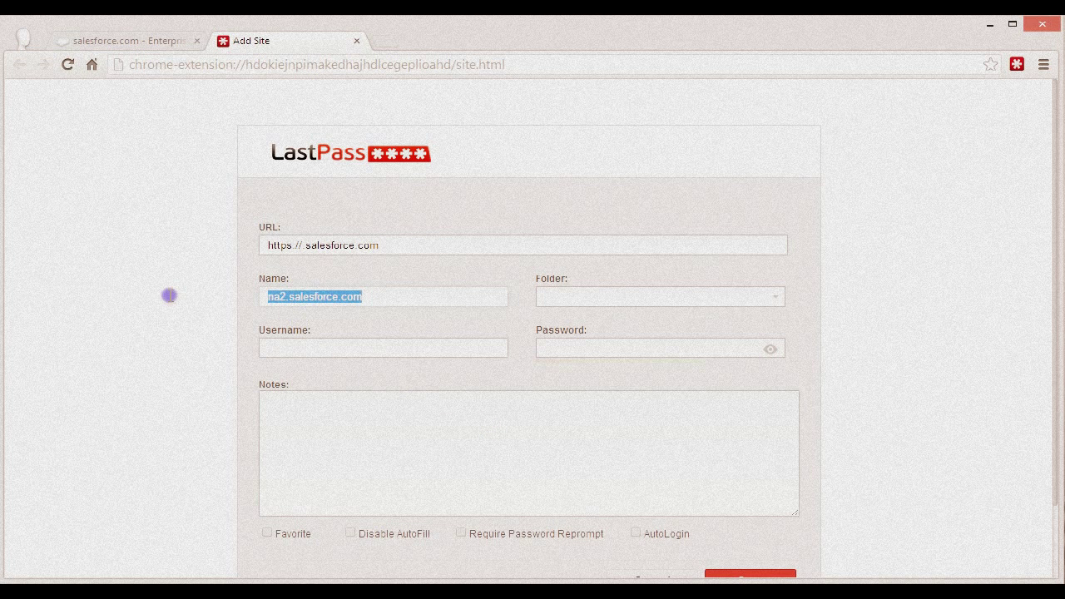
pyautogui.write('Salesforc')
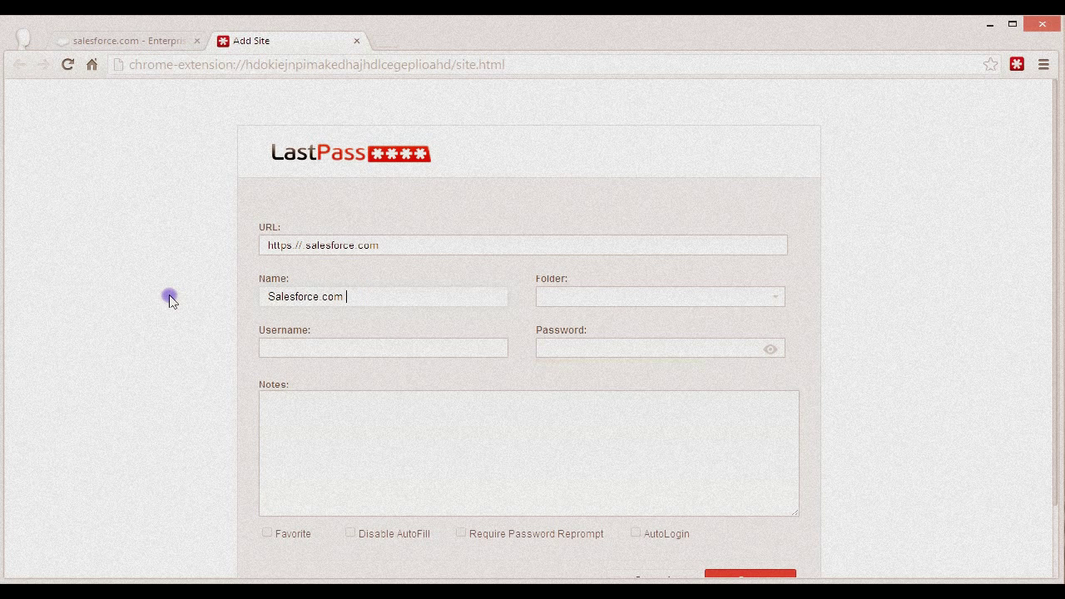
pyautogui.write('e.com (Rahi)')
pyautogui.click(561, 297)
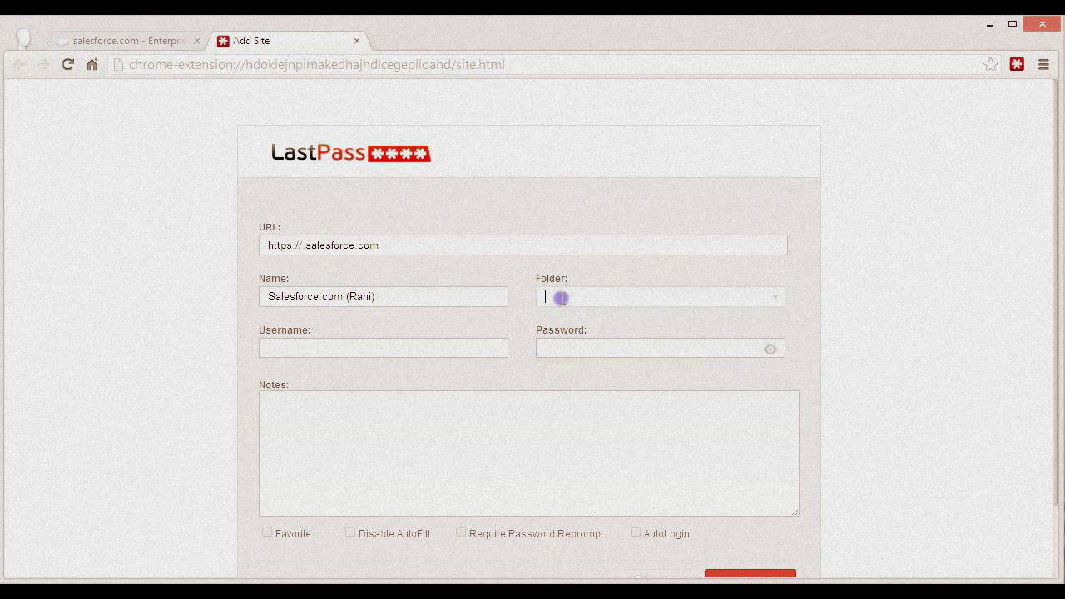
pyautogui.write('Sor')
pyautogui.write('e Applications')
pyautogui.click(561, 344)
pyautogui.hotkey('ctrl', 'v')
pyautogui.click(338, 353)
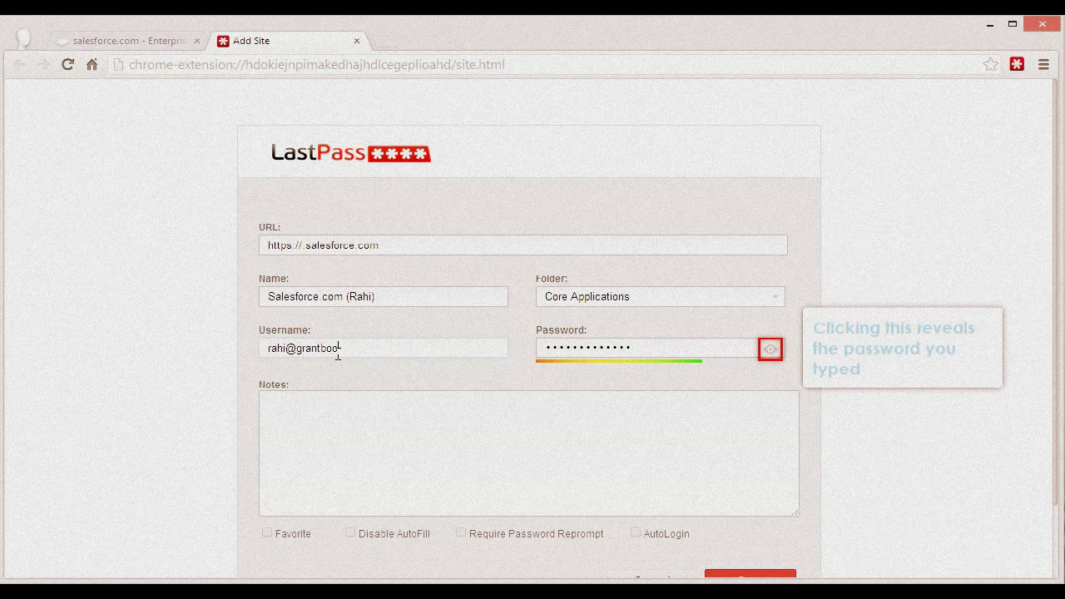
pyautogui.scroll(-2, 416, 341)
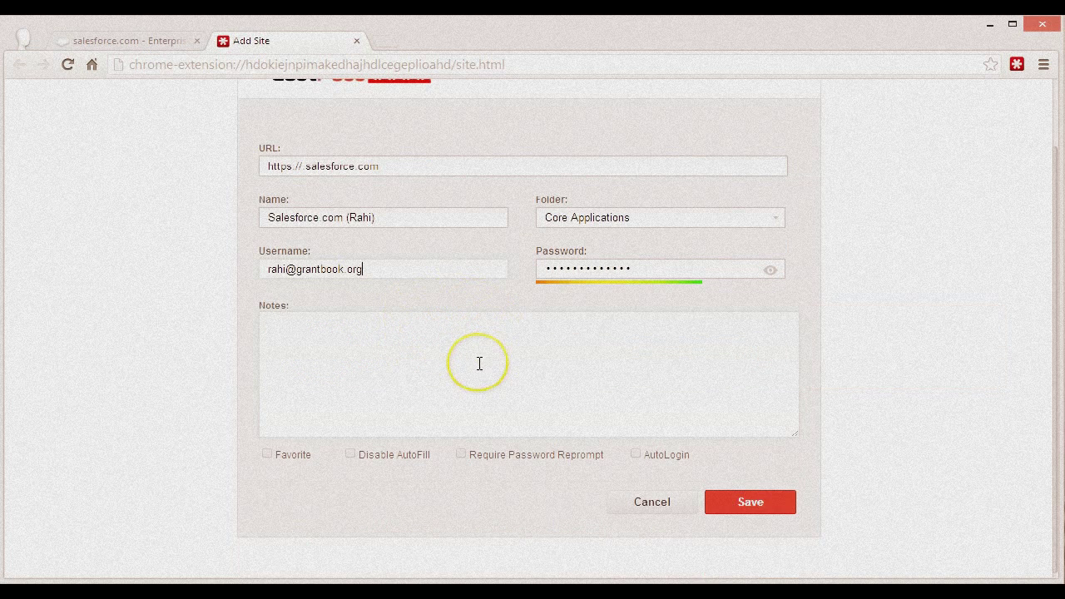
# Step: Save the Salesforce vault entry, log out, and log back in using the LastPass-saved login
pyautogui.click(750, 504)
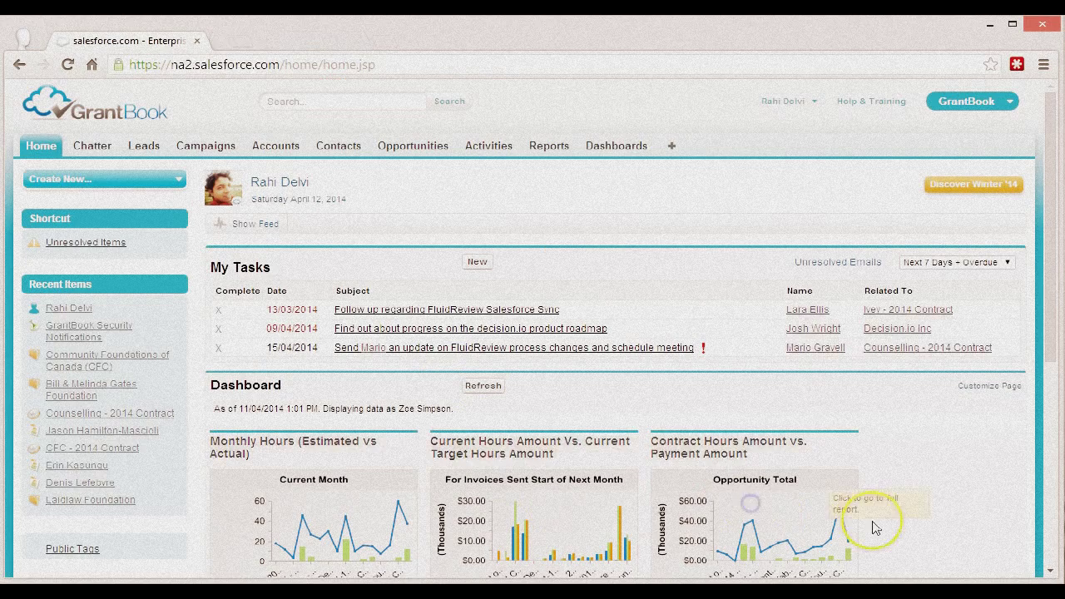
pyautogui.click(772, 102)
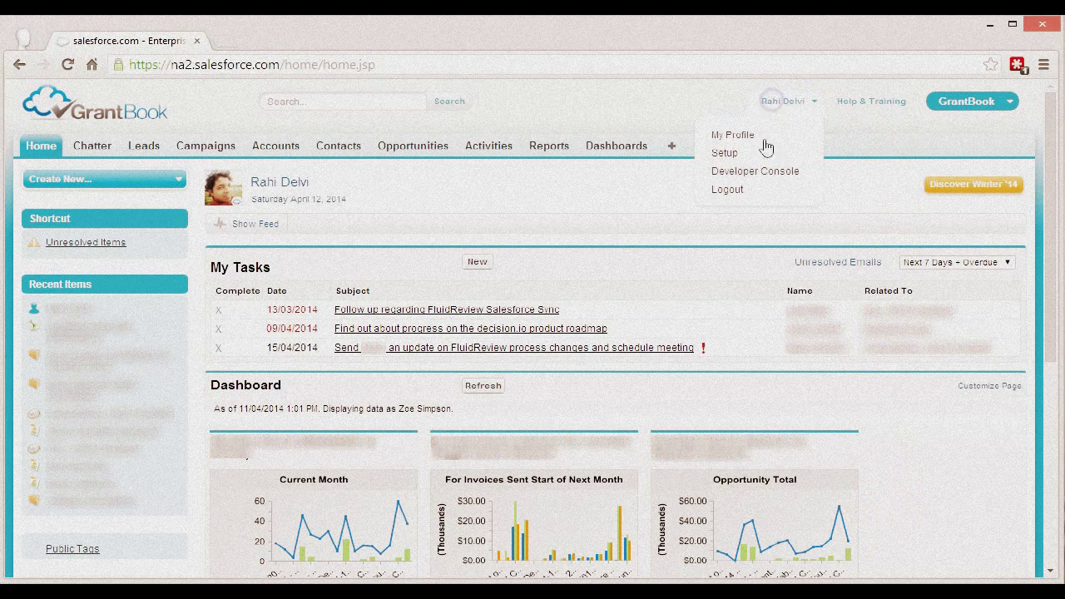
pyautogui.click(756, 193)
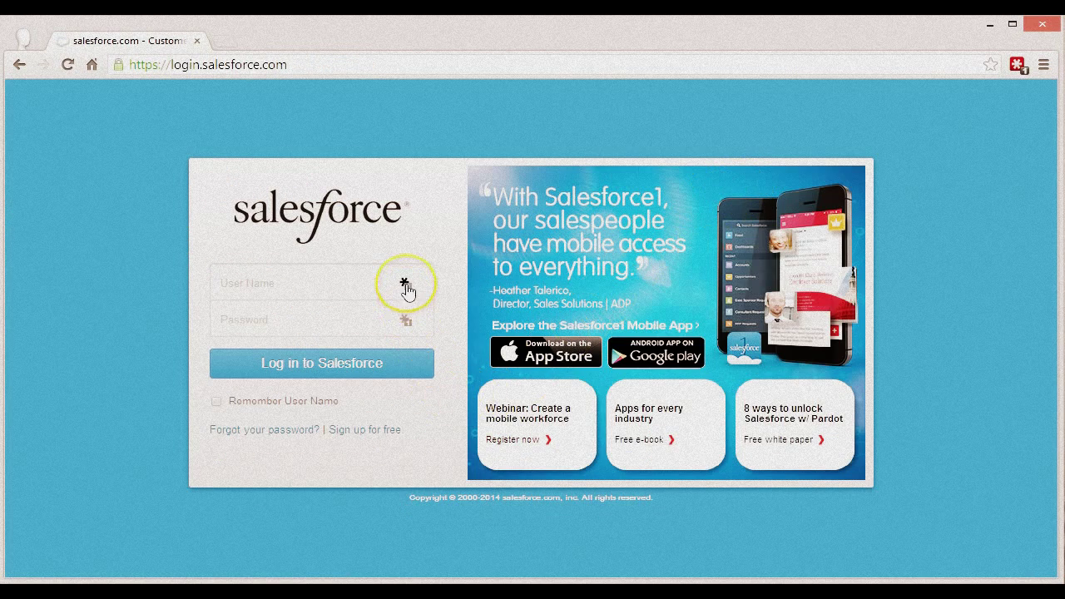
pyautogui.click(405, 284)
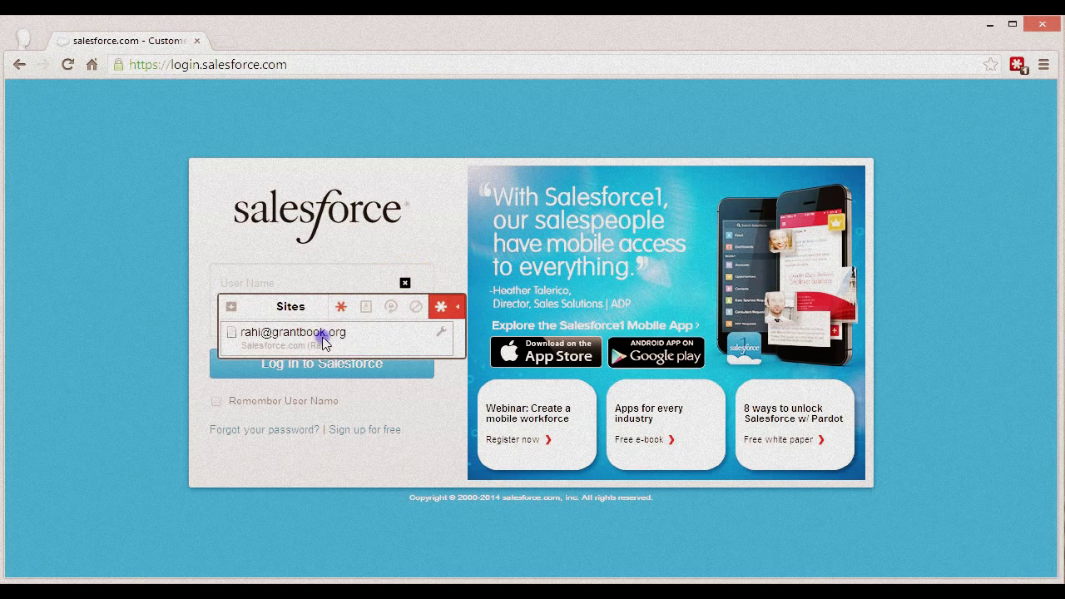
pyautogui.click(321, 336)
pyautogui.click(302, 378)
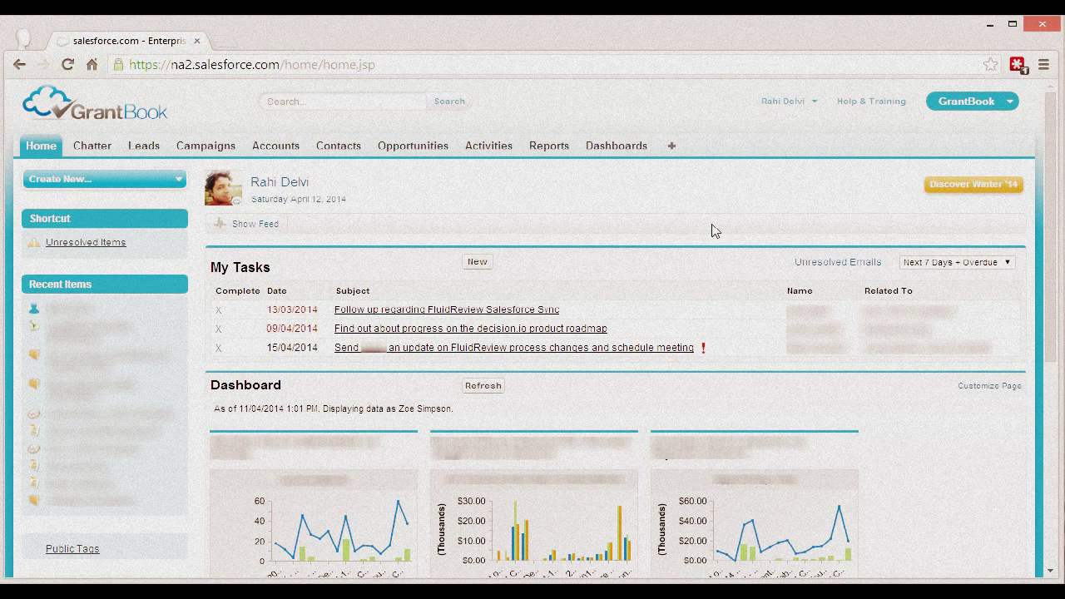
# Step: Go to Setup > My Personal Information > Change My Password in Salesforce
pyautogui.click(716, 214)
pyautogui.click(787, 101)
pyautogui.click(773, 153)
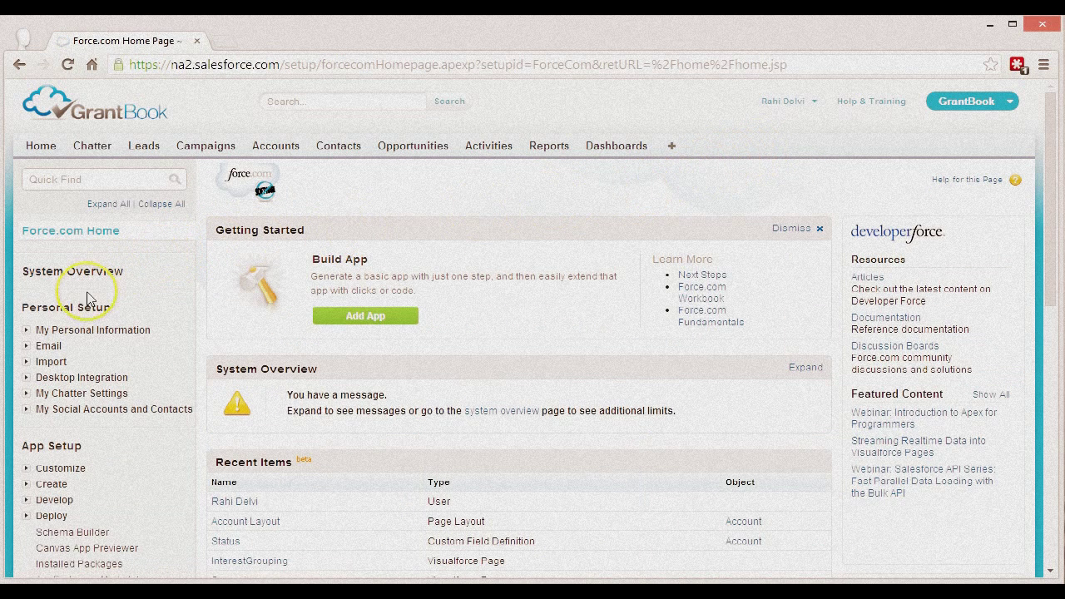
pyautogui.click(26, 331)
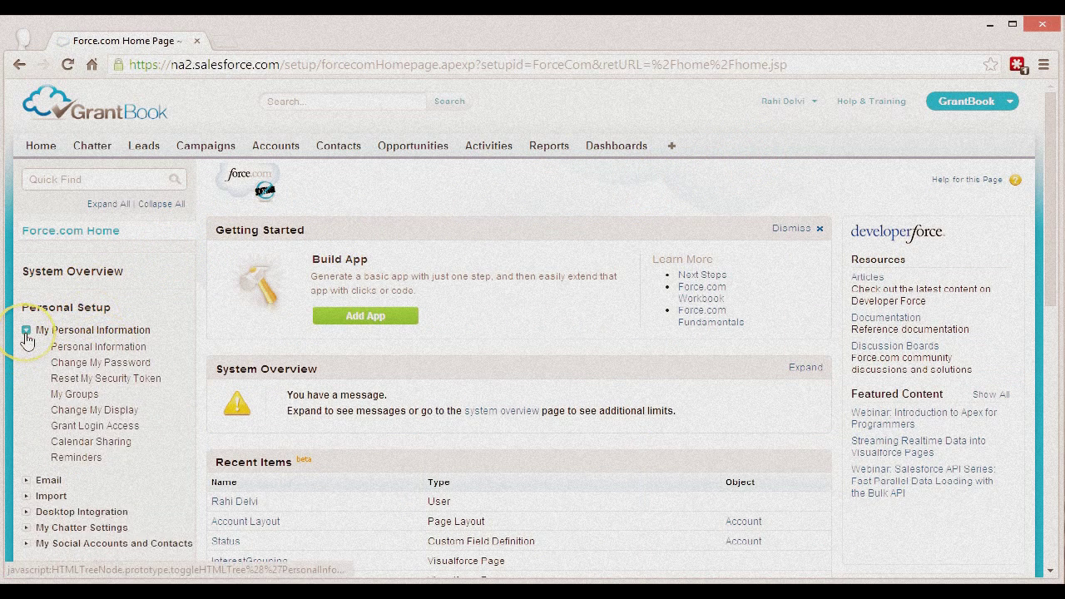
pyautogui.click(133, 363)
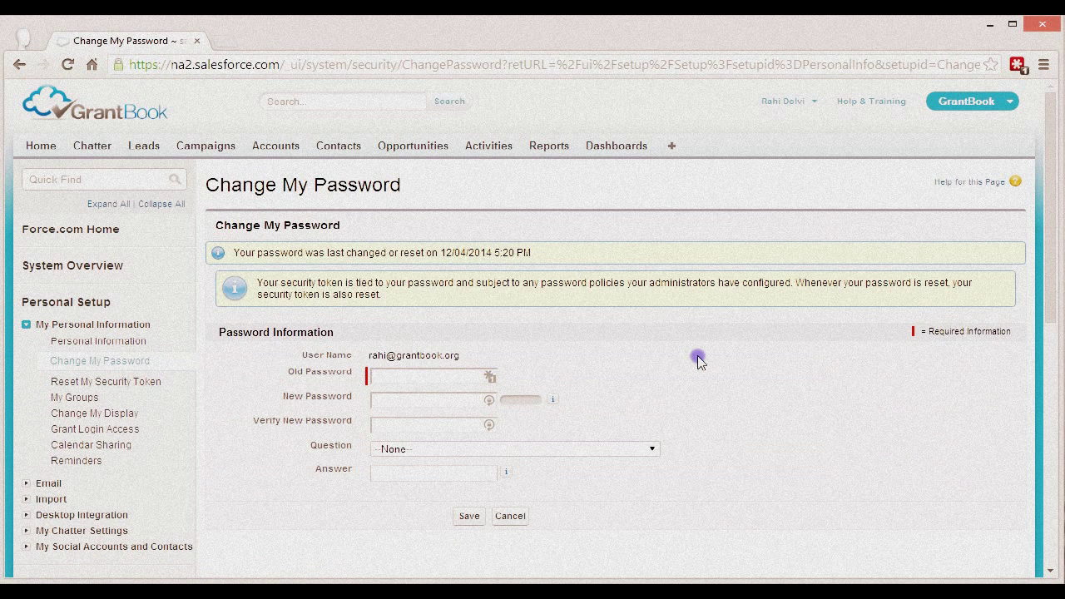
# Step: Copy the saved Salesforce password from LastPass's matching sites and paste it as the Old Password
pyautogui.click(1017, 66)
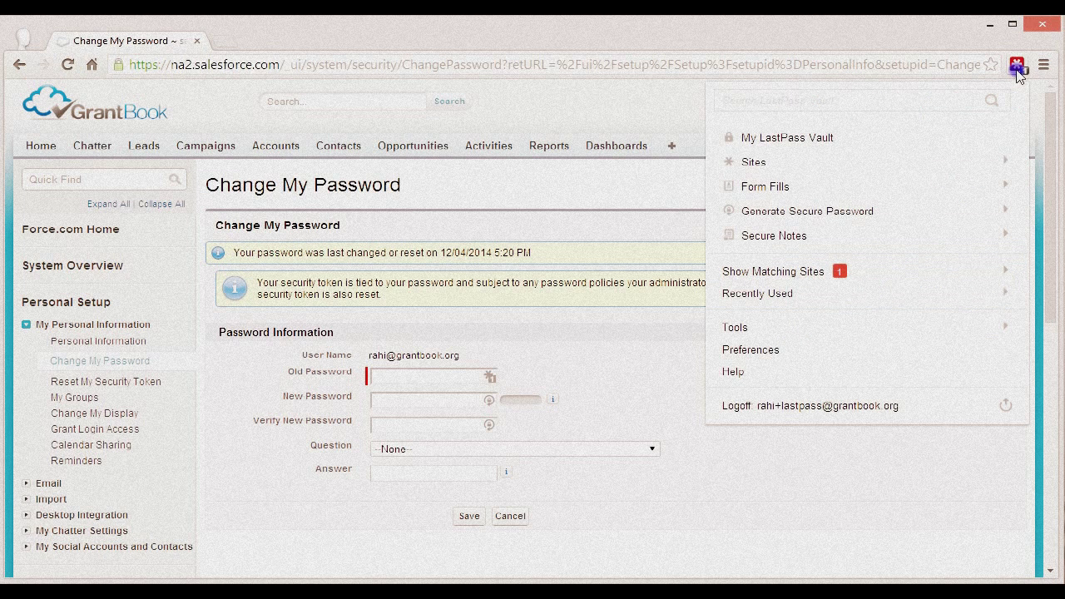
pyautogui.click(927, 277)
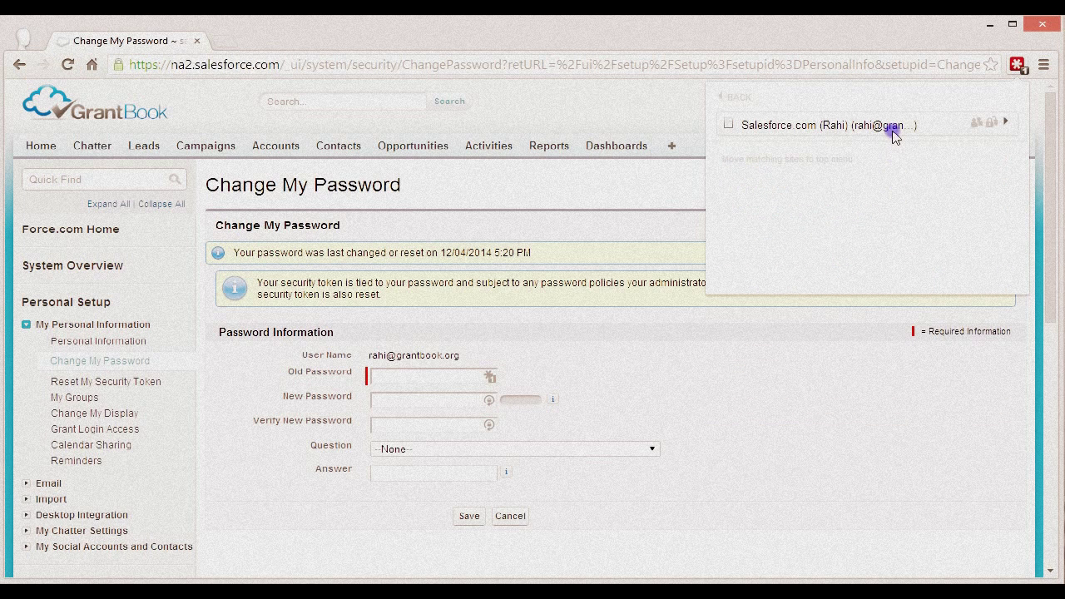
pyautogui.click(991, 125)
pyautogui.click(401, 373)
pyautogui.hotkey('ctrl', 'v')
pyautogui.click(401, 400)
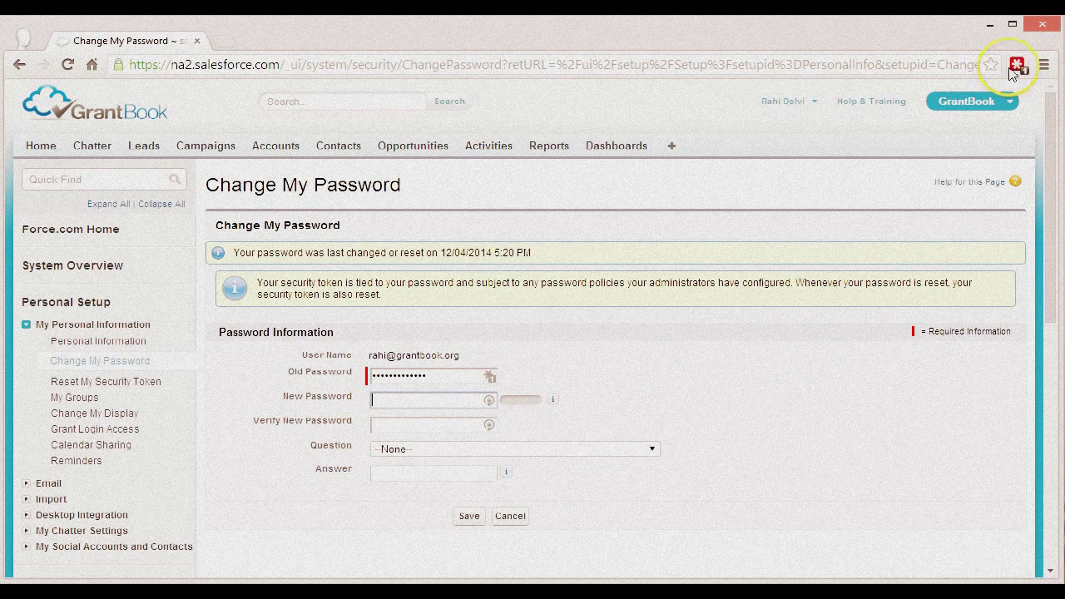
pyautogui.click(1016, 67)
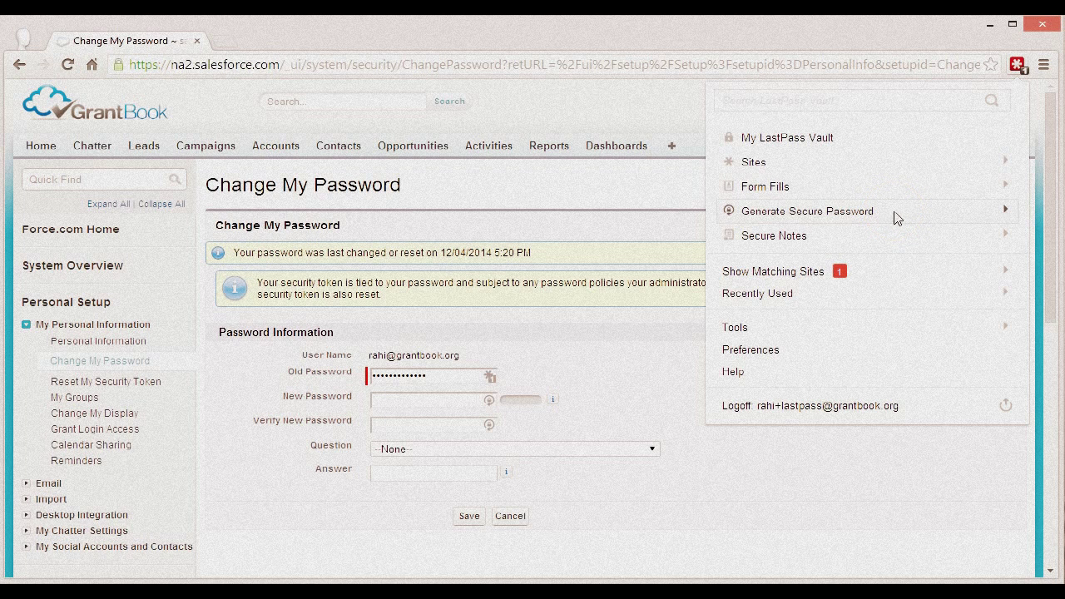
# Step: Set the LastPass password generator to length 13, minimum 3 digits, with special characters
pyautogui.click(897, 218)
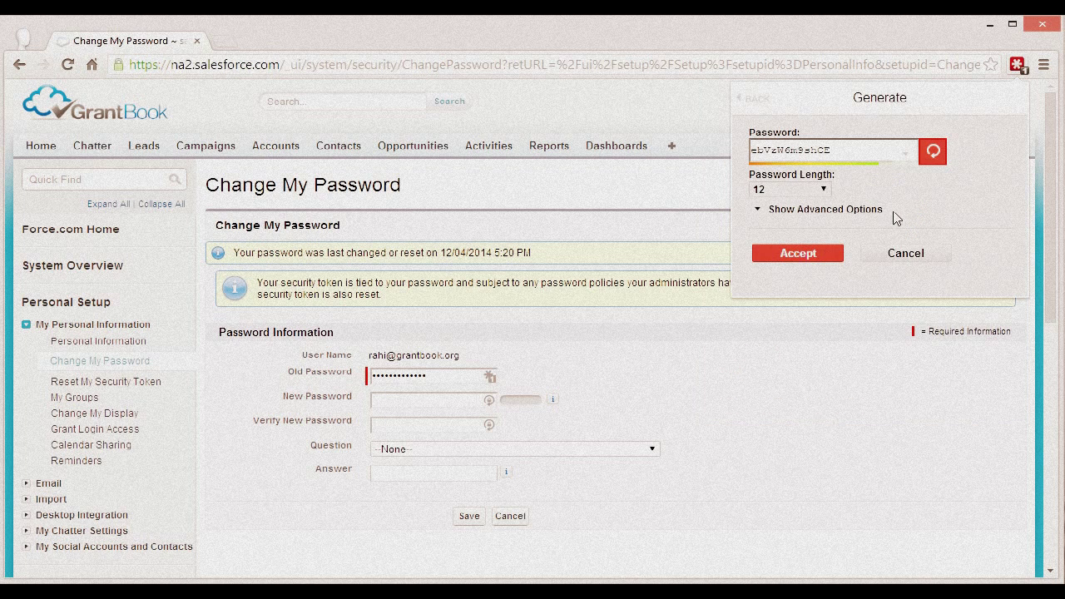
pyautogui.click(823, 202)
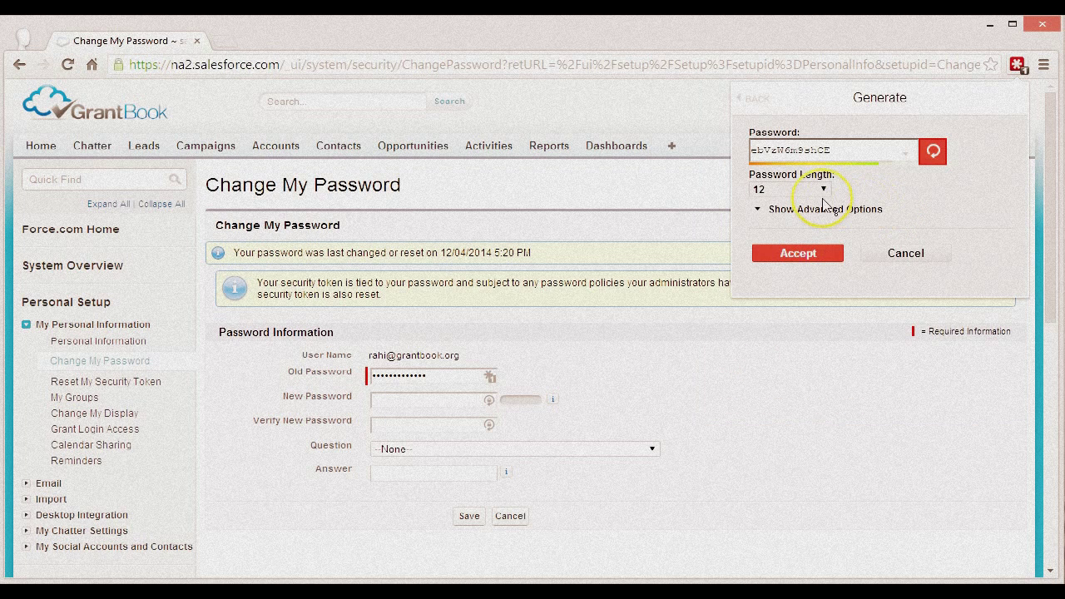
pyautogui.click(771, 313)
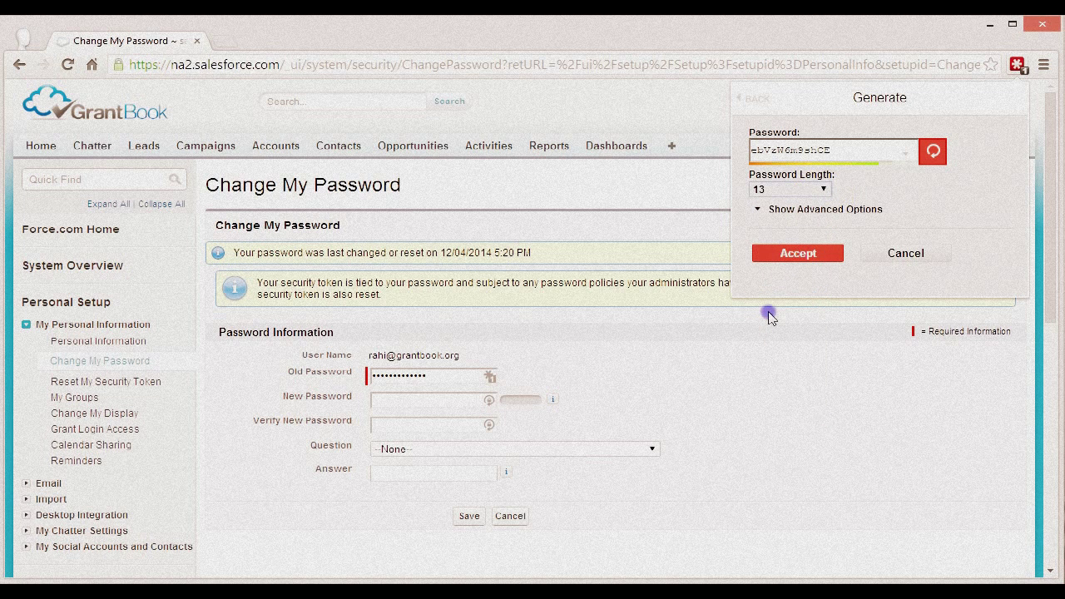
pyautogui.click(855, 211)
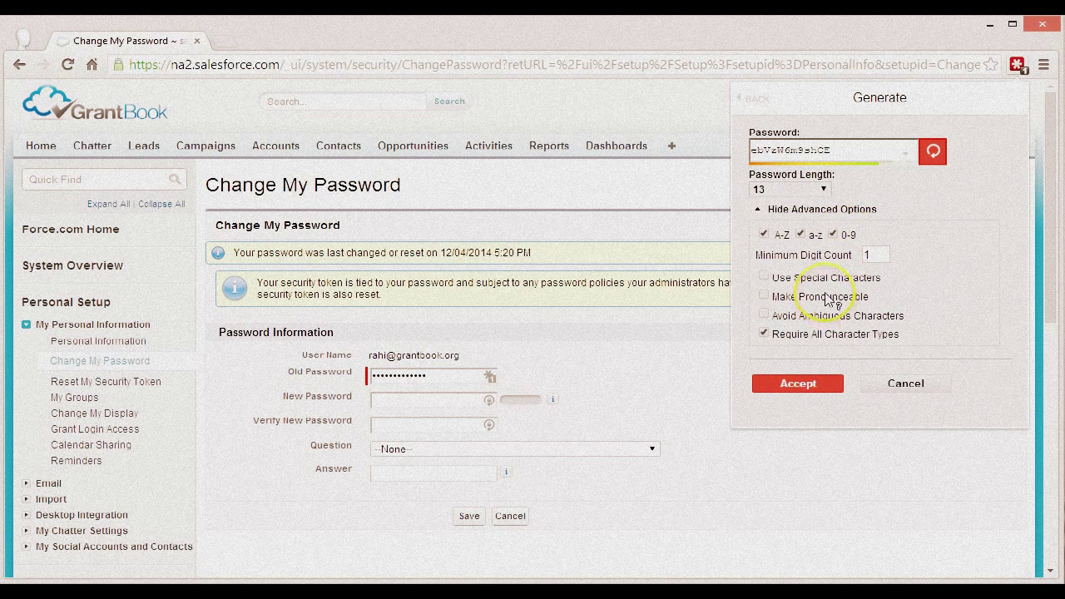
pyautogui.moveTo(878, 257)
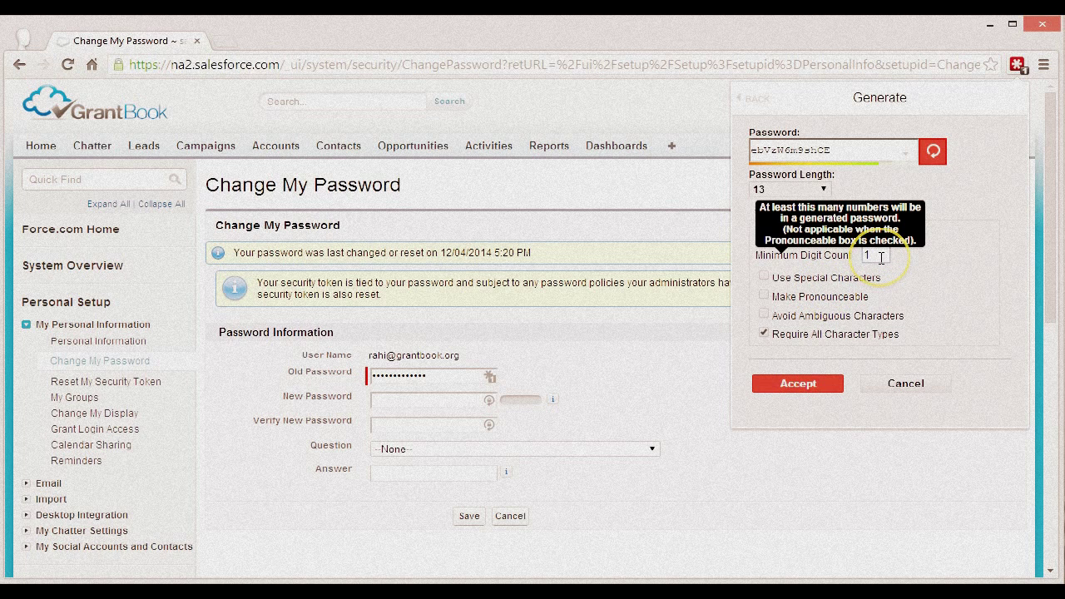
pyautogui.write('3')
pyautogui.click(908, 283)
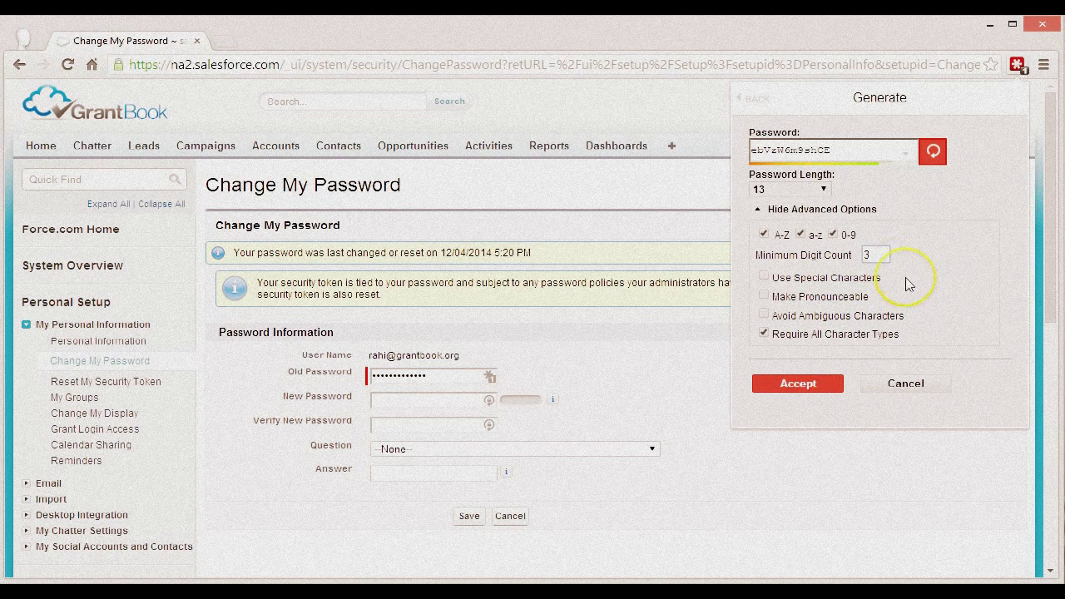
pyautogui.click(797, 284)
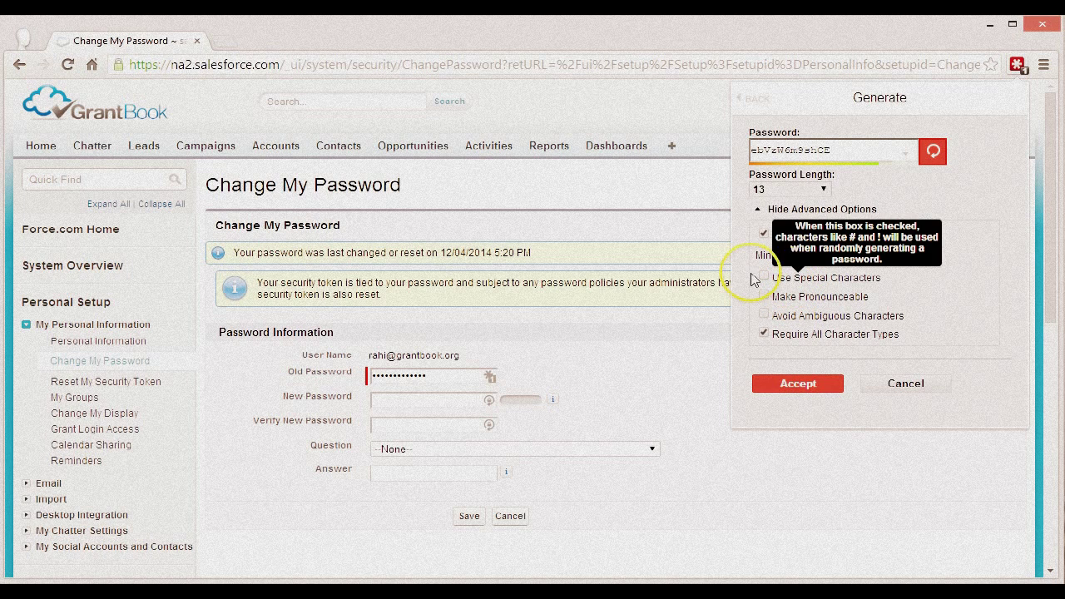
pyautogui.click(765, 279)
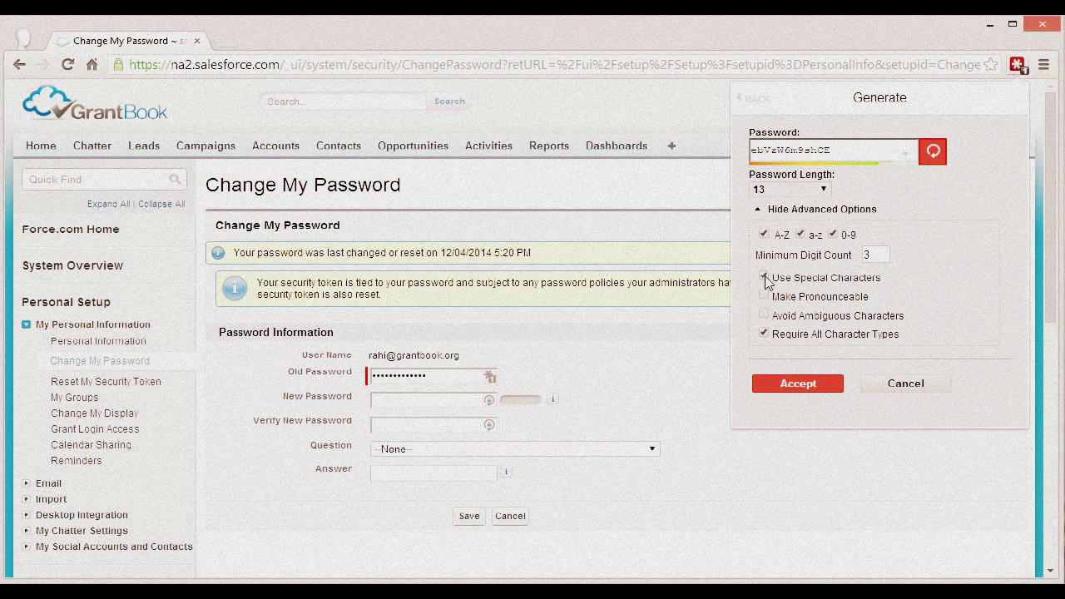
pyautogui.click(839, 210)
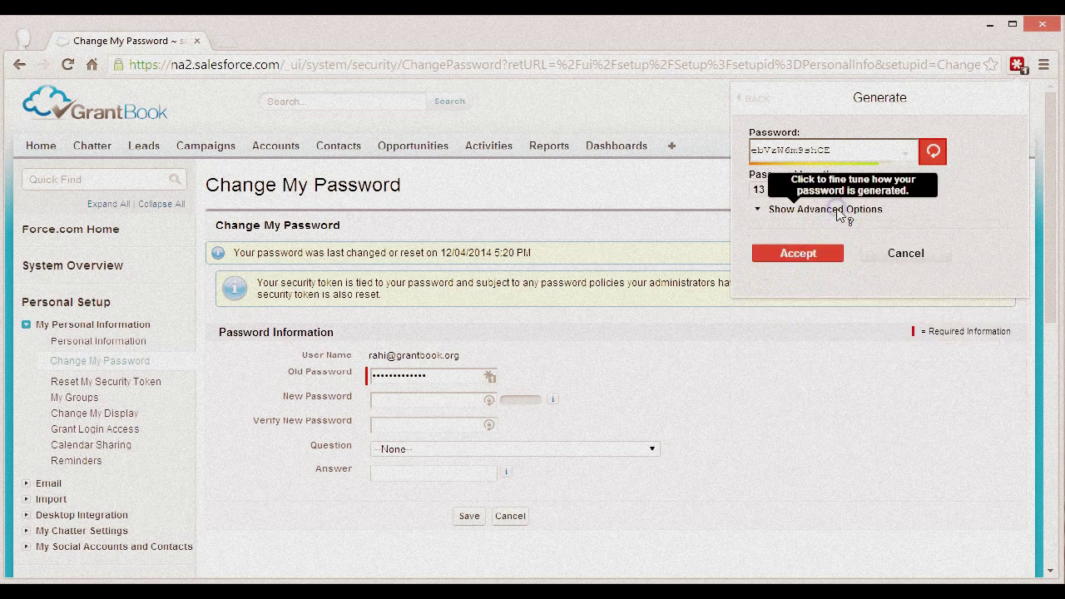
# Step: Regenerate the password several times, then accept it into both New and Verify New Password fields
pyautogui.click(935, 156)
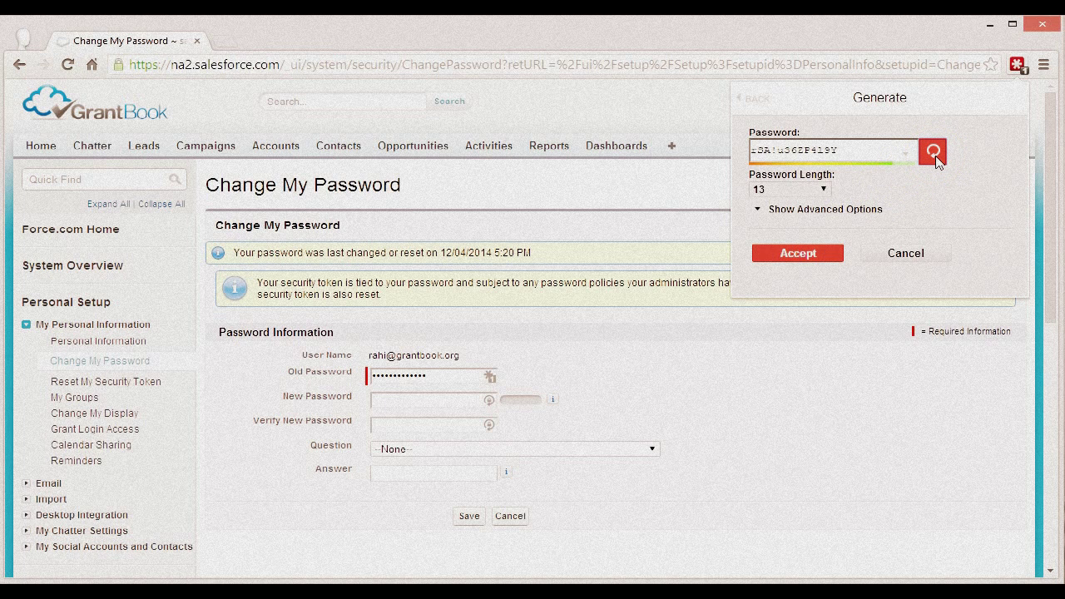
pyautogui.click(935, 156)
pyautogui.click(934, 155)
pyautogui.click(935, 156)
pyautogui.click(936, 155)
pyautogui.click(935, 156)
pyautogui.click(884, 156)
pyautogui.moveTo(884, 156); pyautogui.dragTo(775, 152)
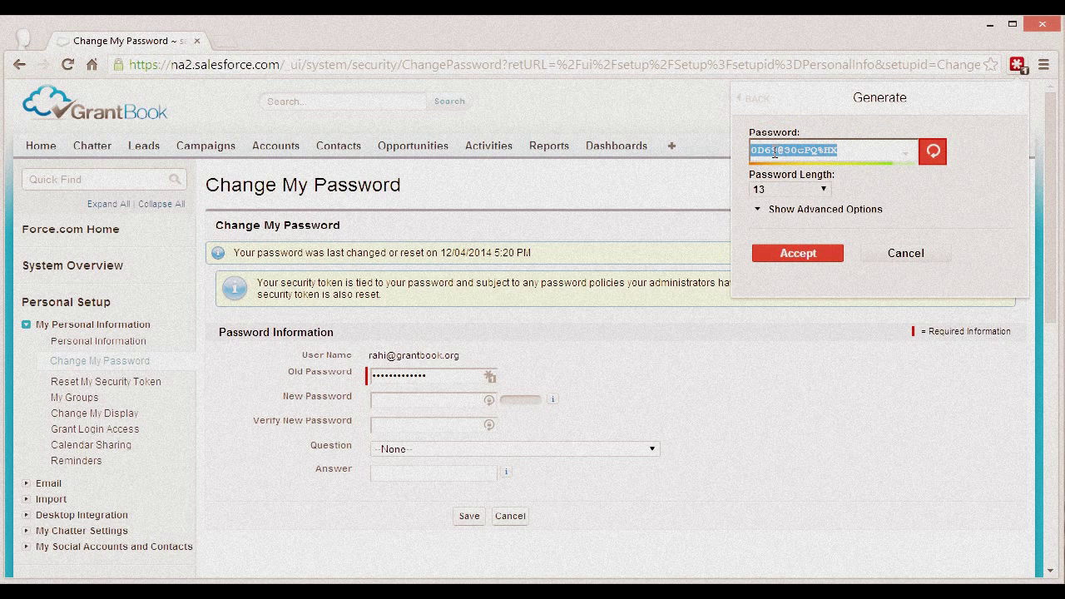
pyautogui.click(761, 156)
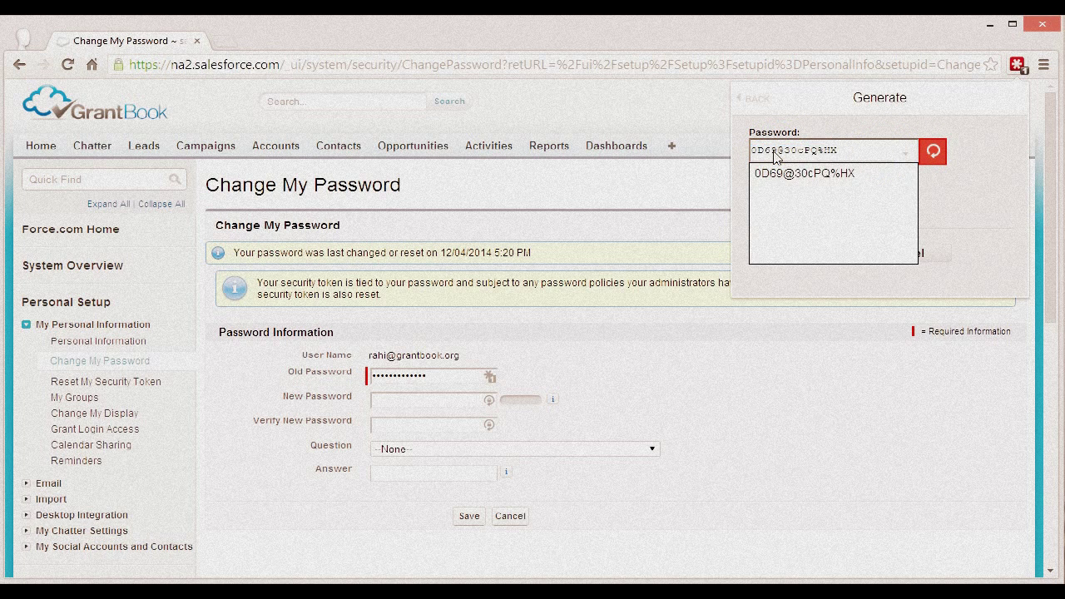
pyautogui.click(911, 195)
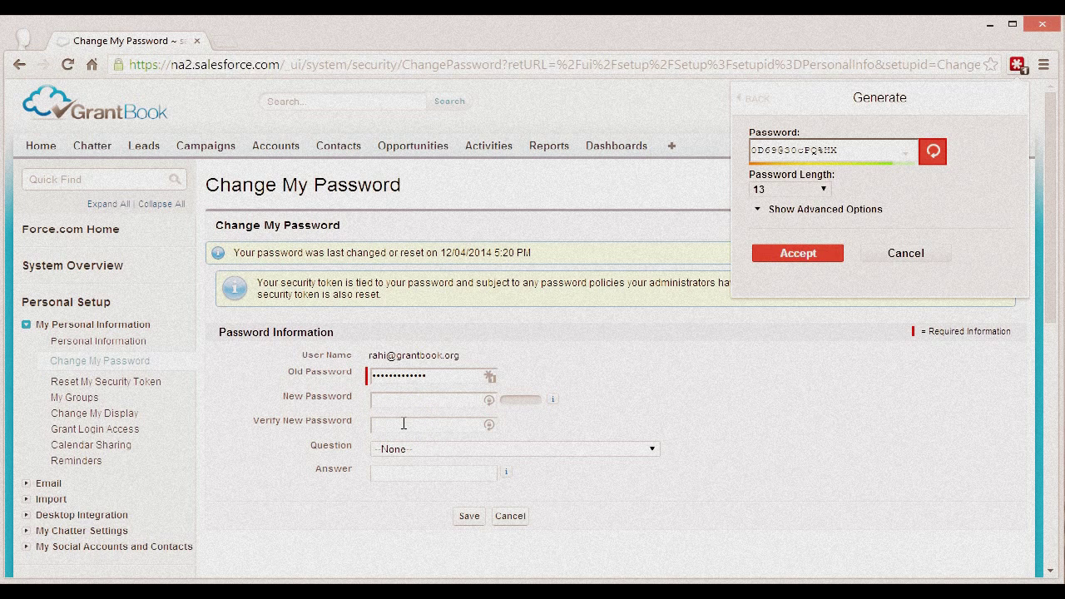
pyautogui.click(791, 258)
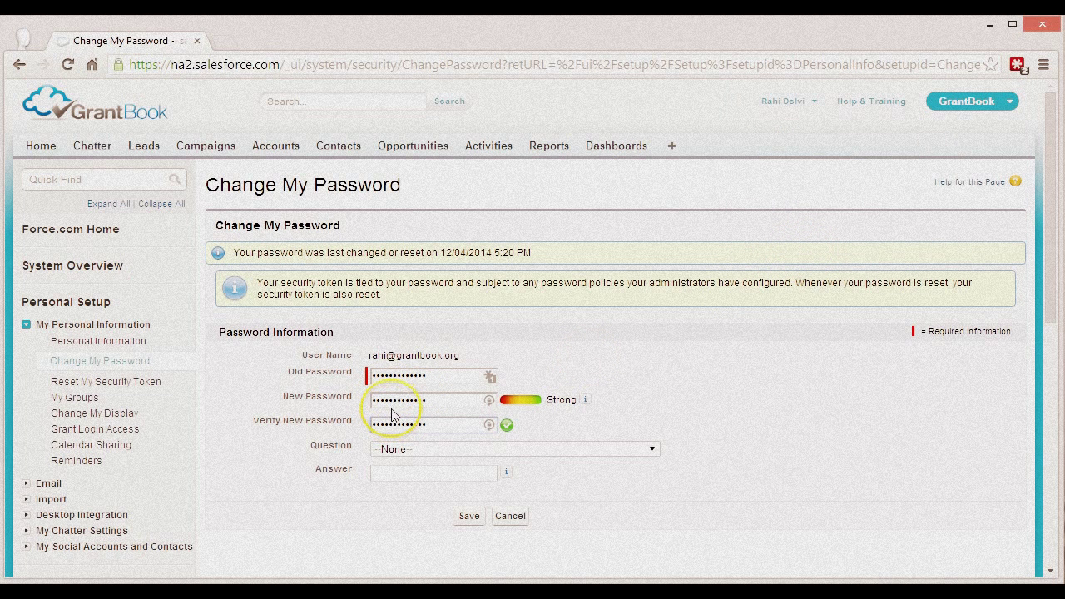
# Step: Save the new Salesforce password, then list LastPass's saved logins matching the site
pyautogui.click(396, 421)
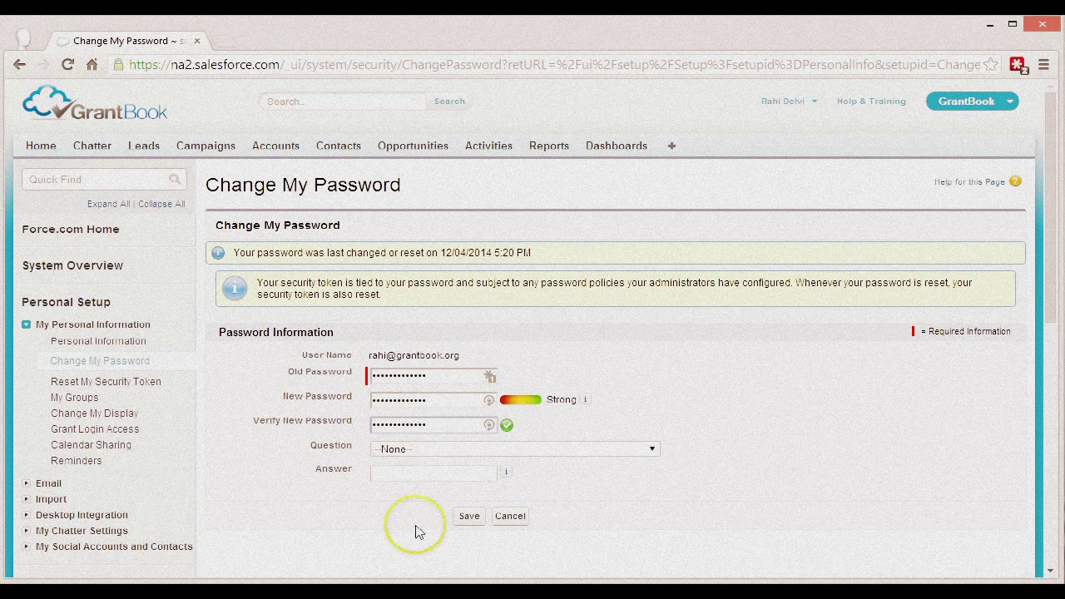
pyautogui.click(471, 516)
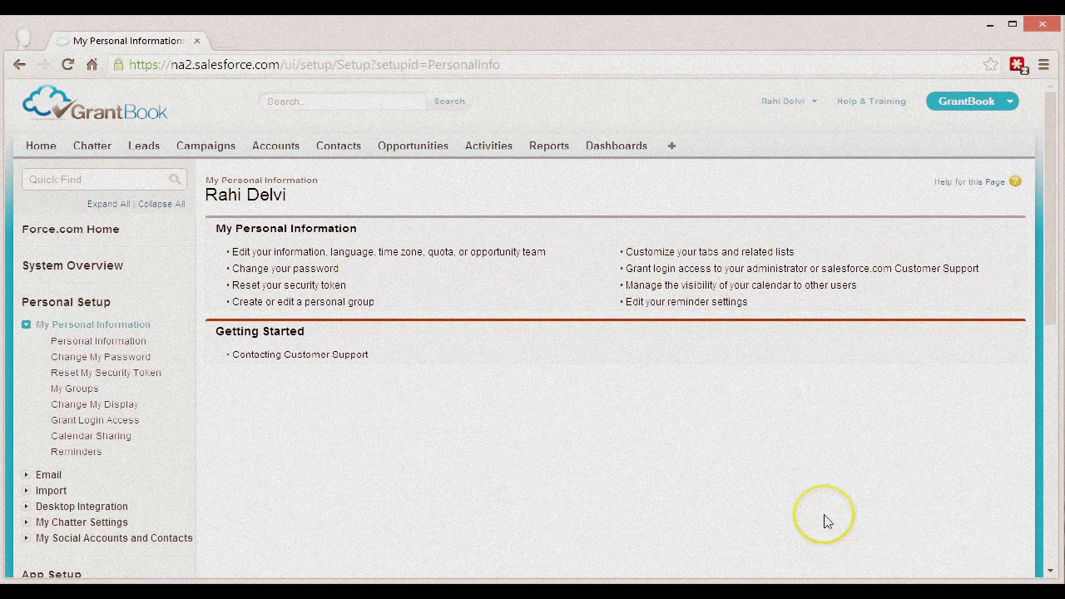
pyautogui.click(1018, 65)
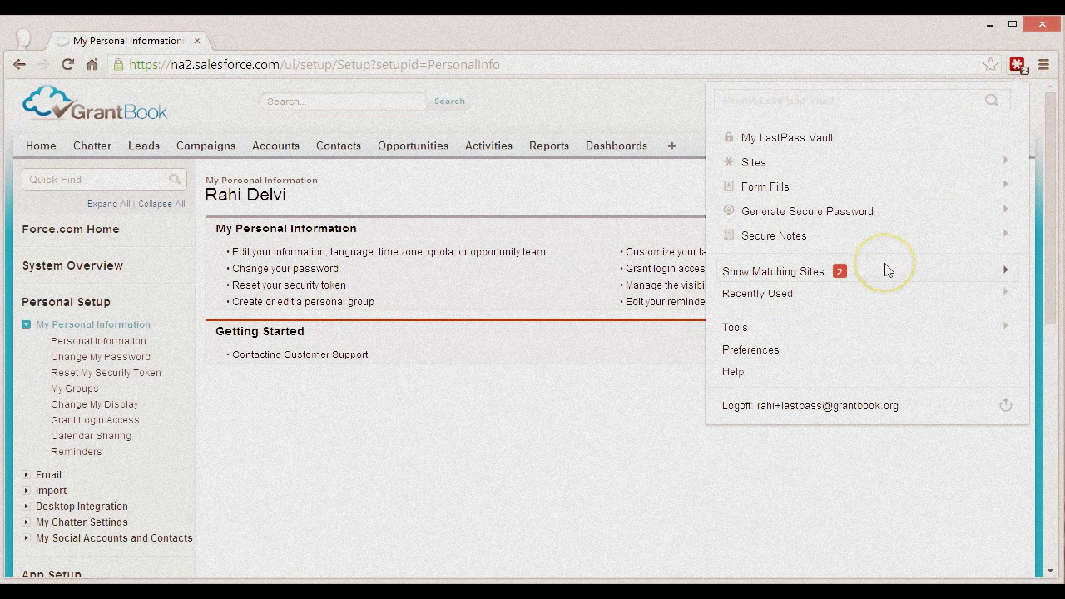
pyautogui.click(886, 269)
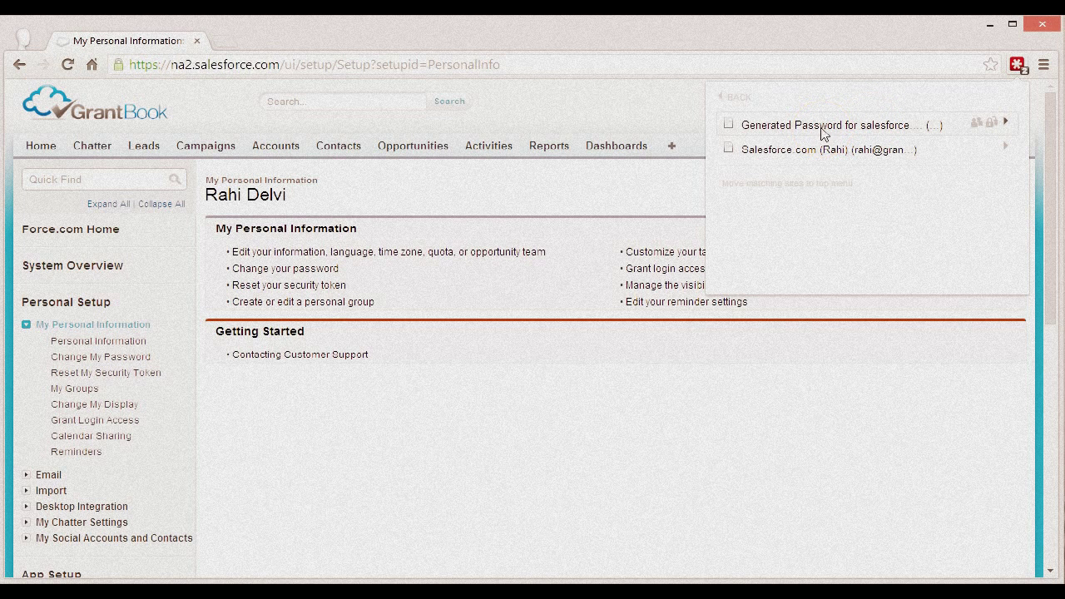
# Step: Edit the Salesforce.com LastPass entry to hold the new password and save it
pyautogui.click(928, 156)
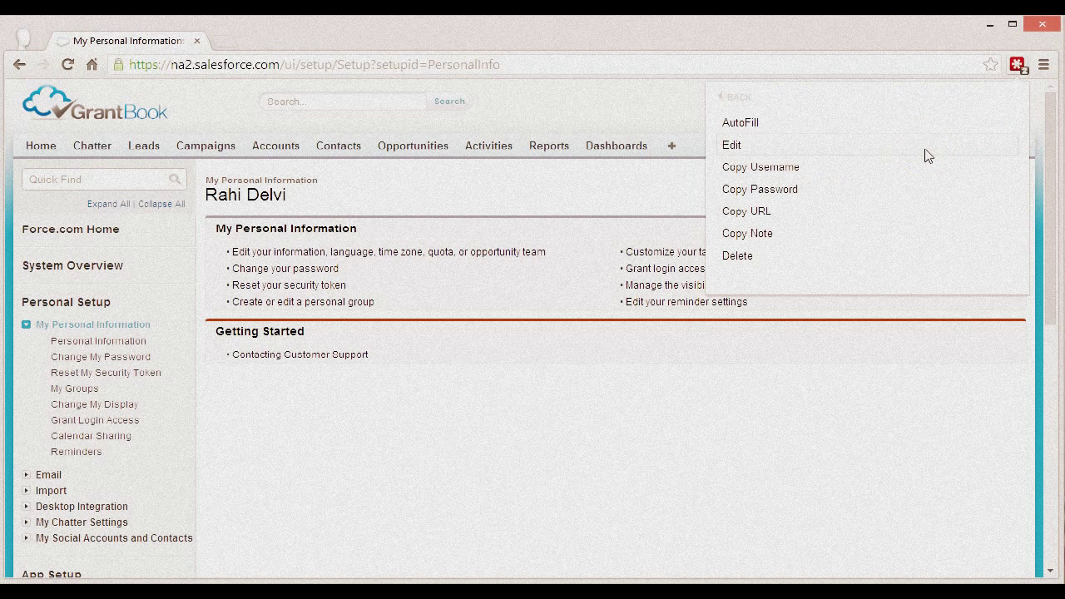
pyautogui.click(928, 154)
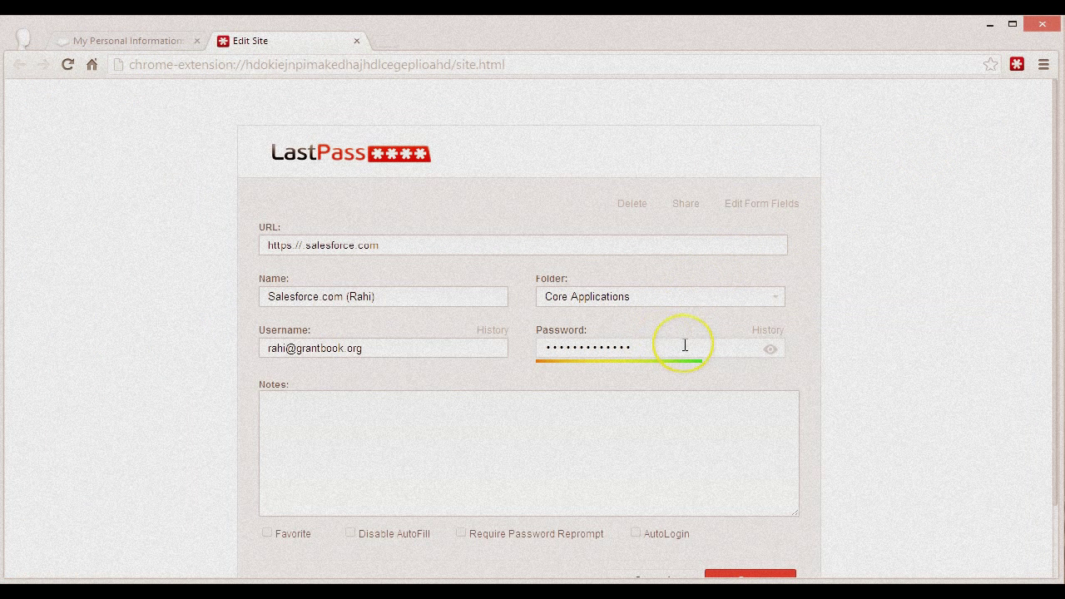
pyautogui.moveTo(731, 339); pyautogui.dragTo(523, 366)
pyautogui.scroll(-1, 523, 367)
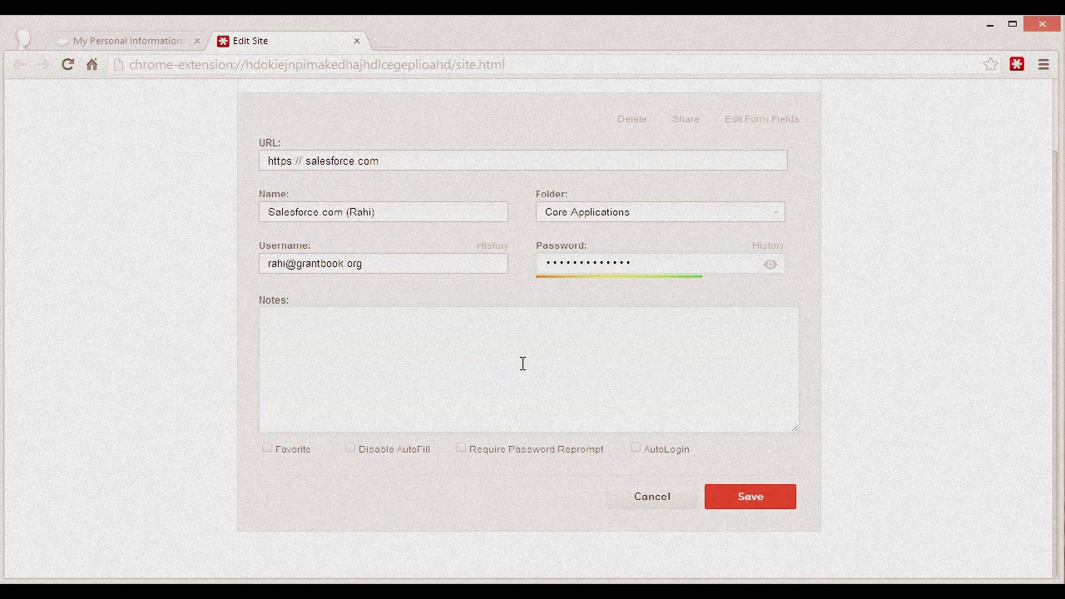
pyautogui.click(757, 497)
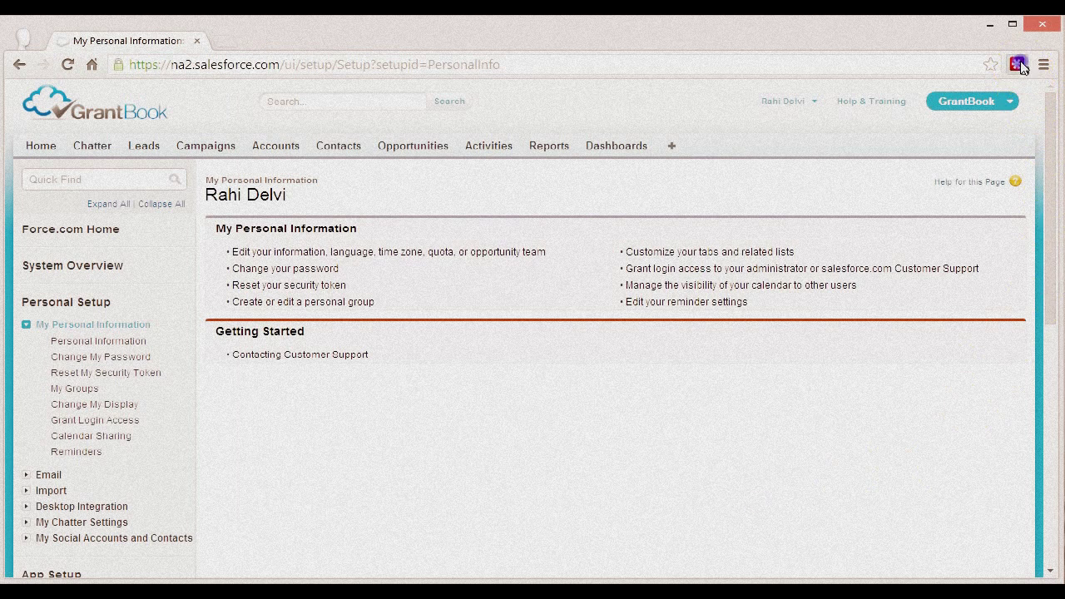
# Step: Delete the leftover Generated Password entry for salesforce.com from LastPass
pyautogui.click(1021, 65)
pyautogui.click(912, 275)
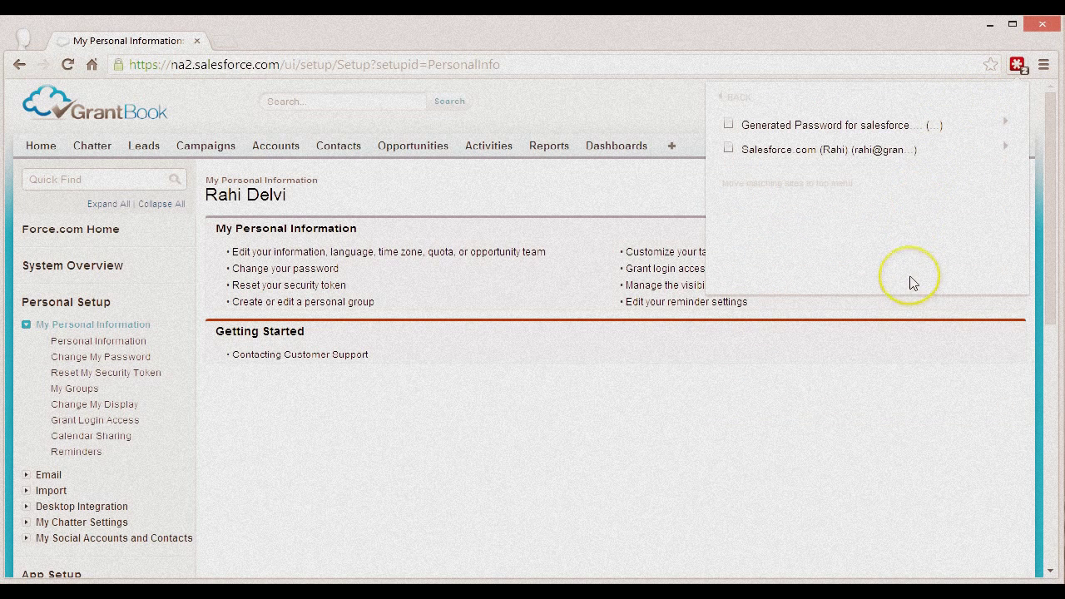
pyautogui.click(913, 134)
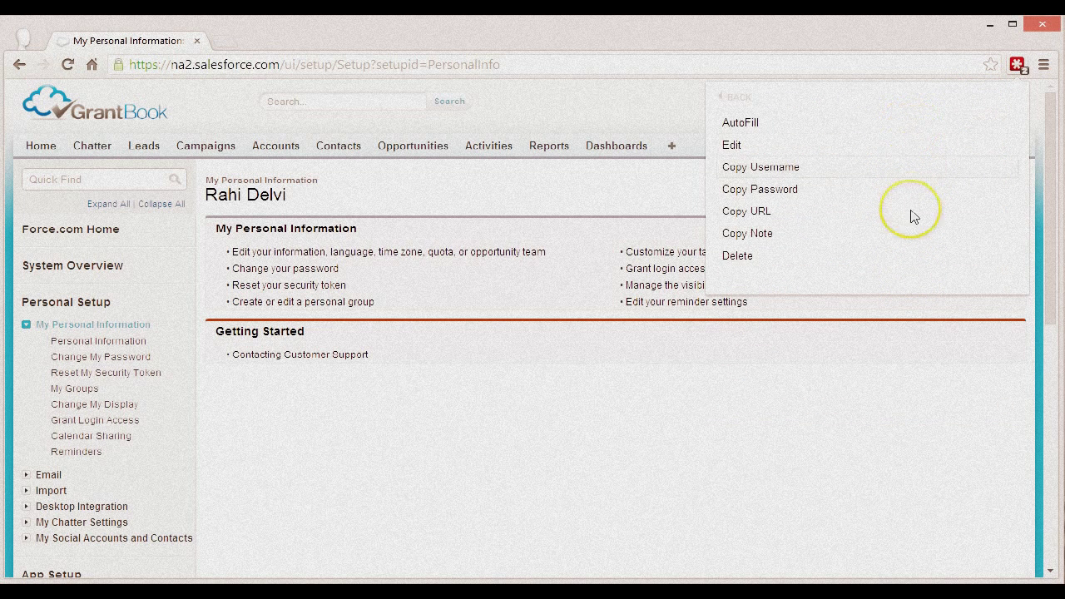
pyautogui.click(907, 257)
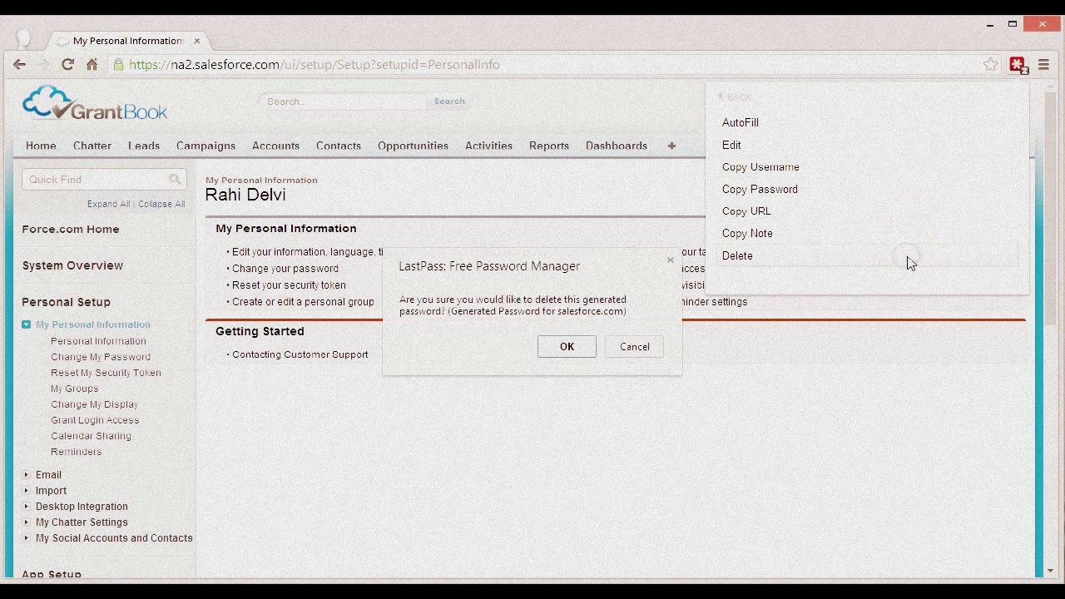
pyautogui.click(568, 347)
# Step: Log out, log back in with the LastPass-saved Salesforce login, then log out again
pyautogui.click(778, 103)
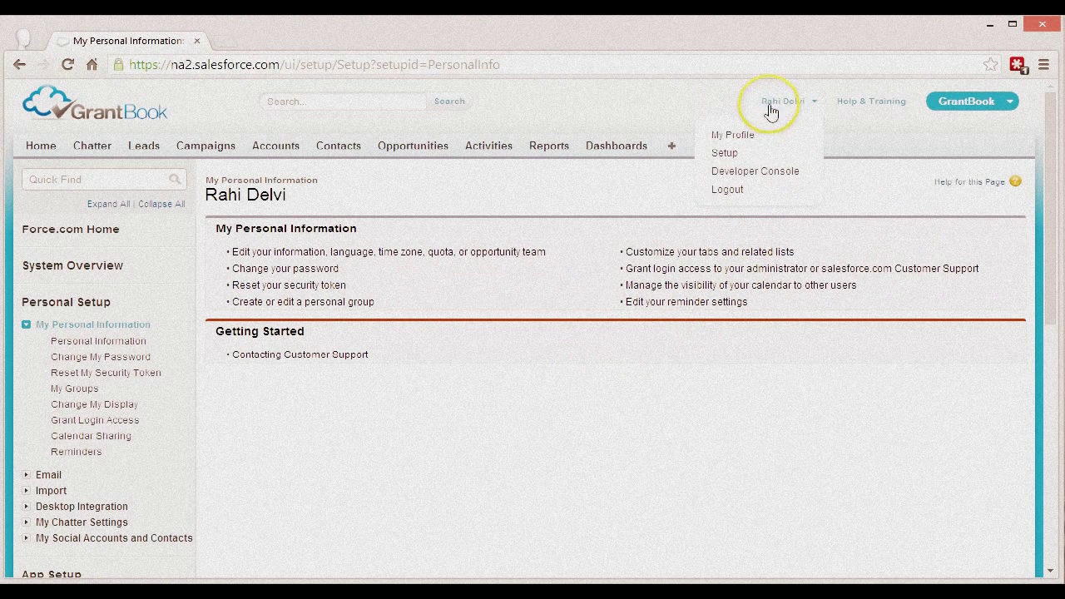
pyautogui.click(745, 191)
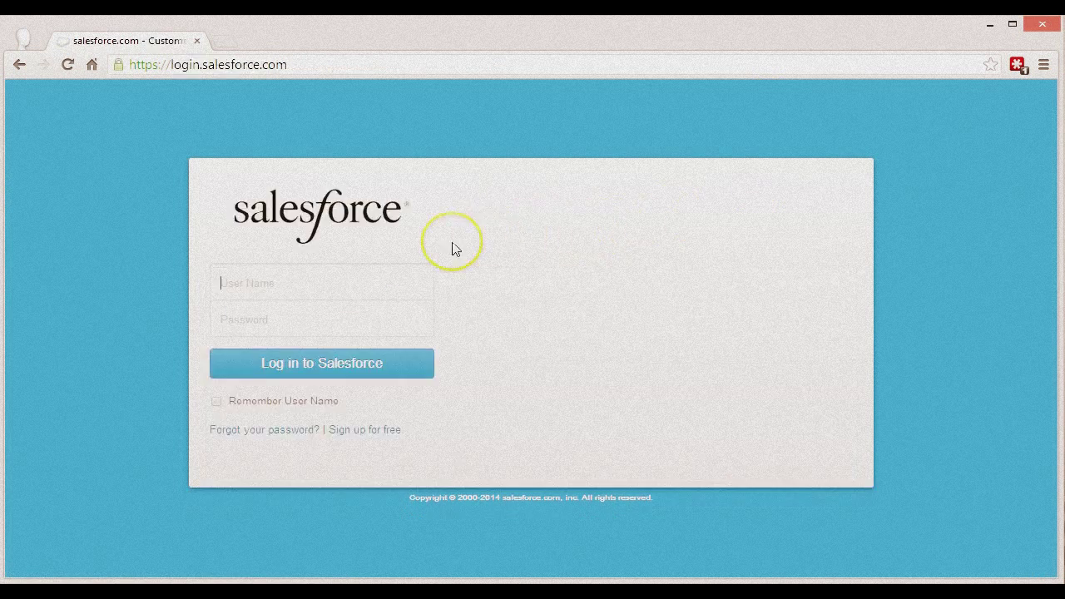
pyautogui.click(406, 286)
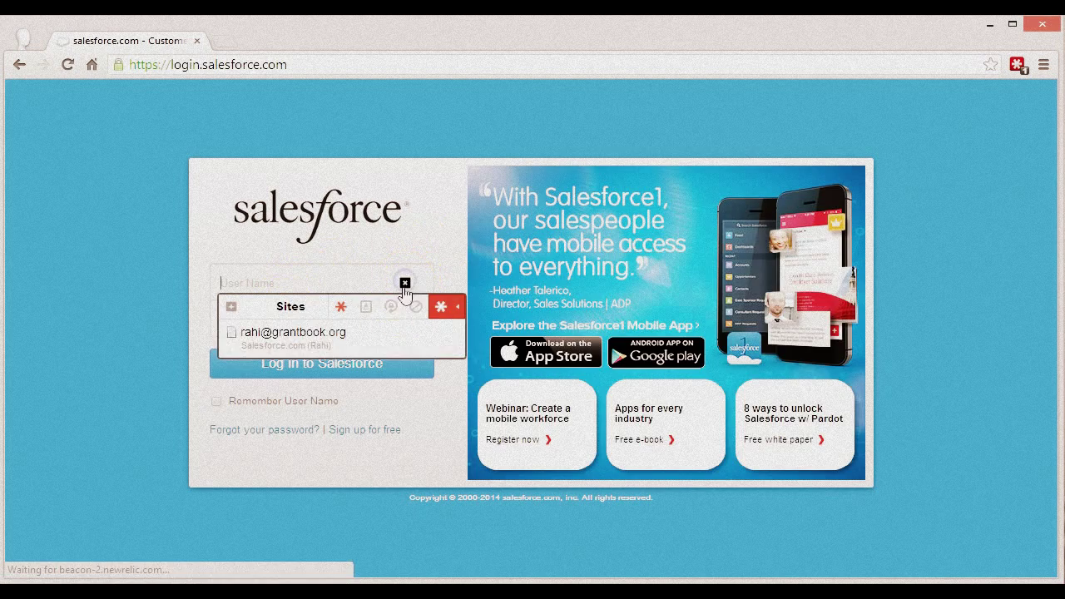
pyautogui.click(374, 333)
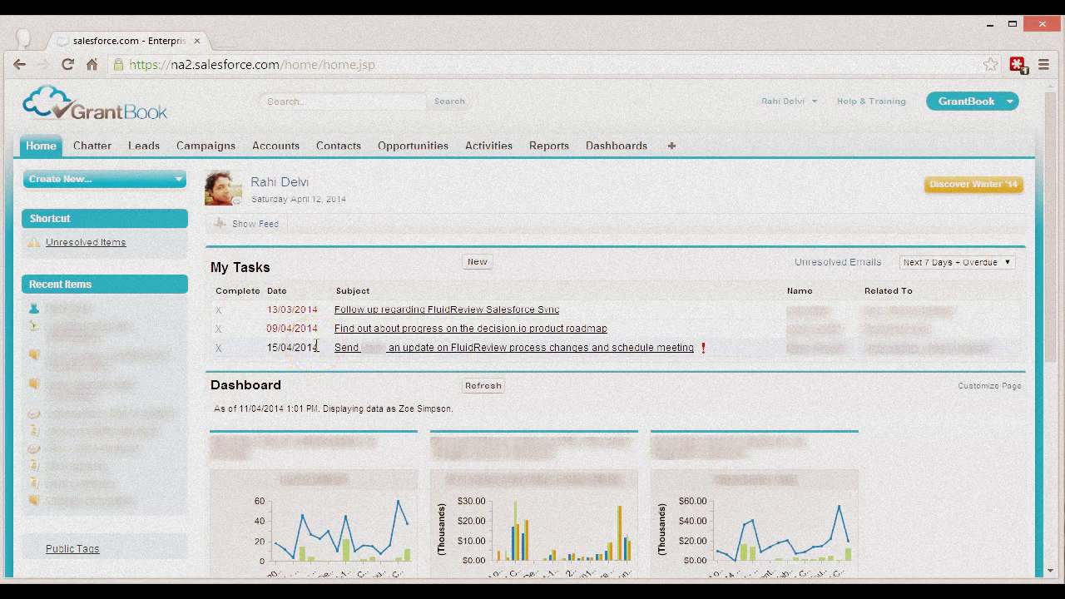
pyautogui.click(785, 101)
pyautogui.click(745, 198)
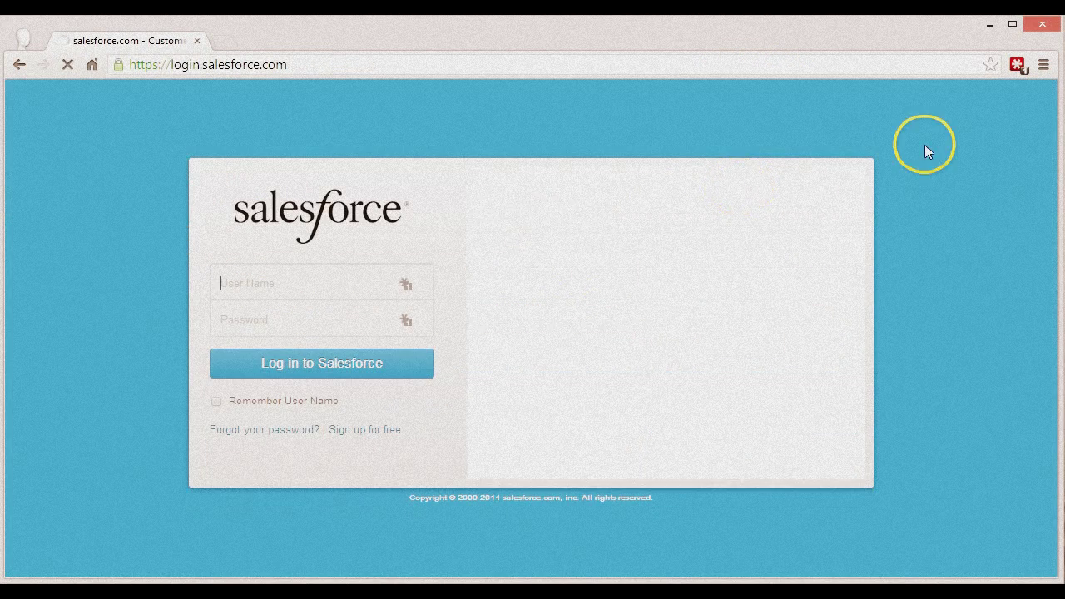
pyautogui.click(1017, 64)
pyautogui.click(964, 140)
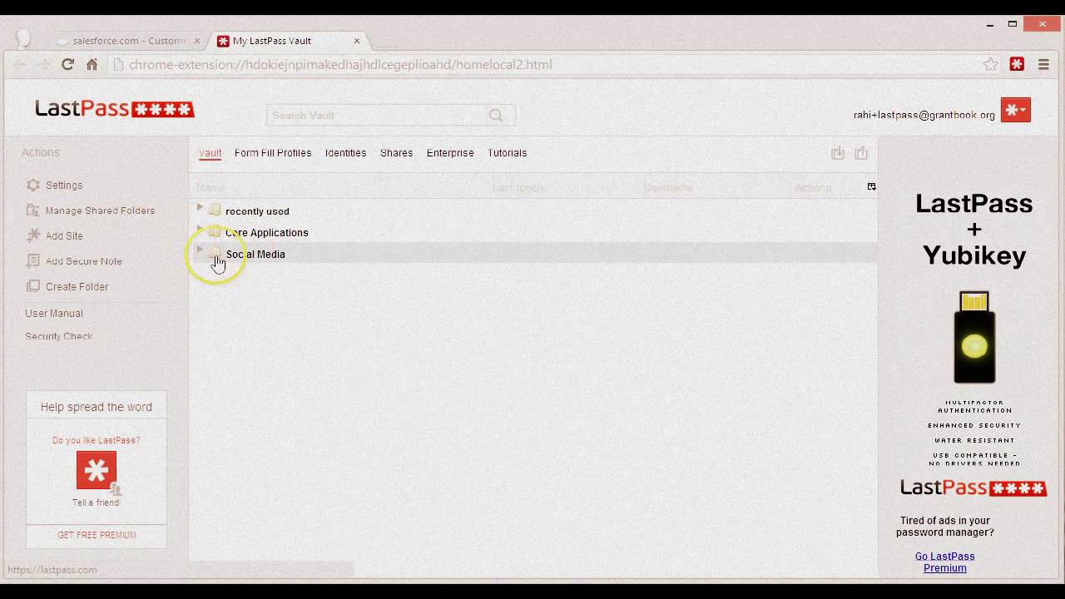
pyautogui.click(200, 233)
pyautogui.click(199, 286)
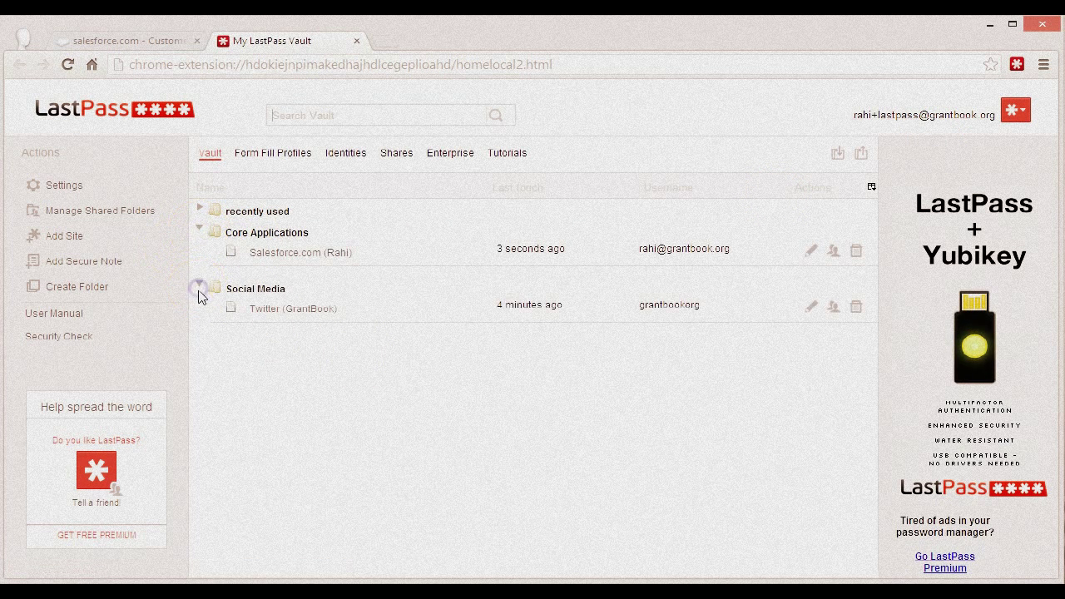
pyautogui.rightClick(290, 311)
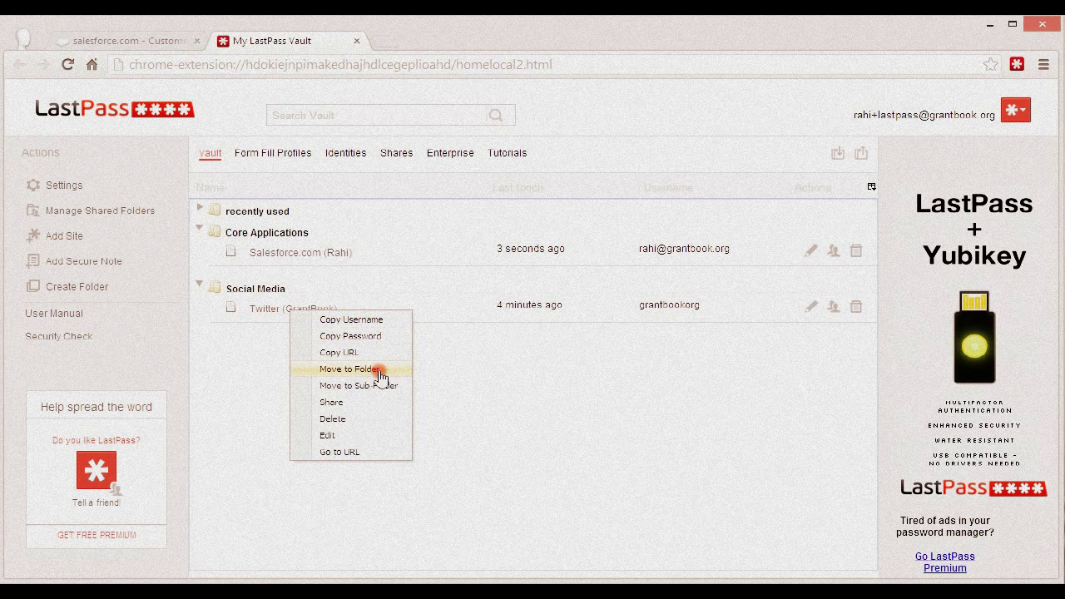
pyautogui.click(527, 382)
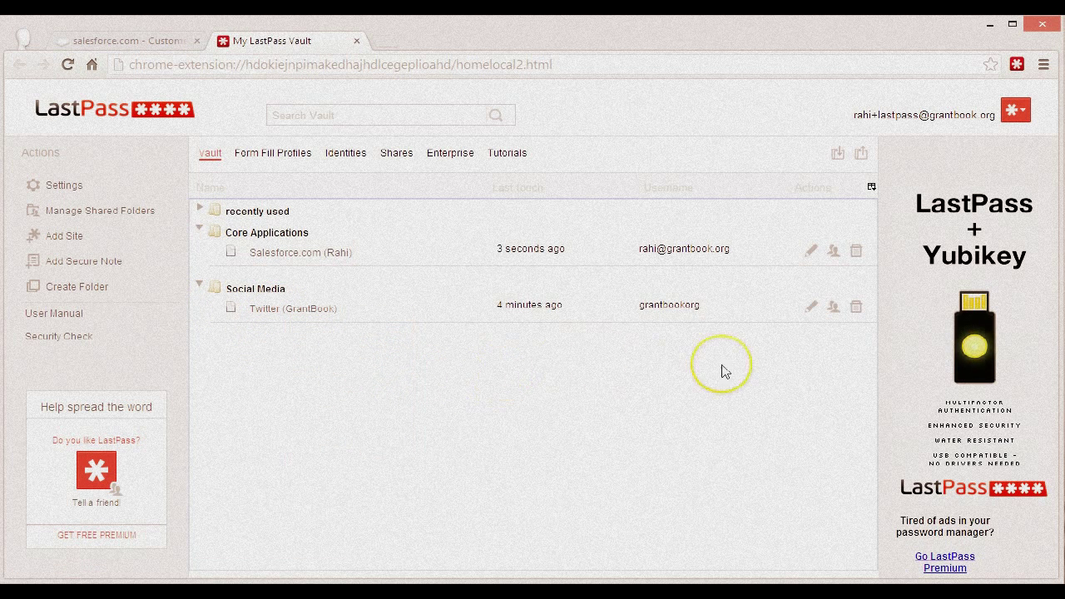
pyautogui.click(808, 307)
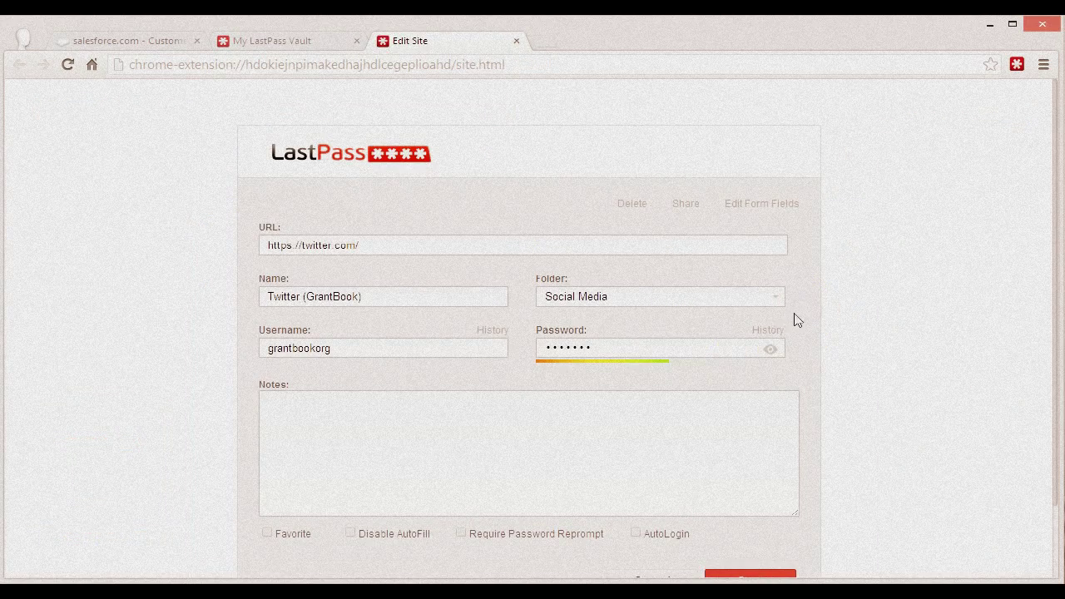
pyautogui.scroll(-1, 666, 414)
pyautogui.scroll(1, 666, 413)
pyautogui.click(517, 40)
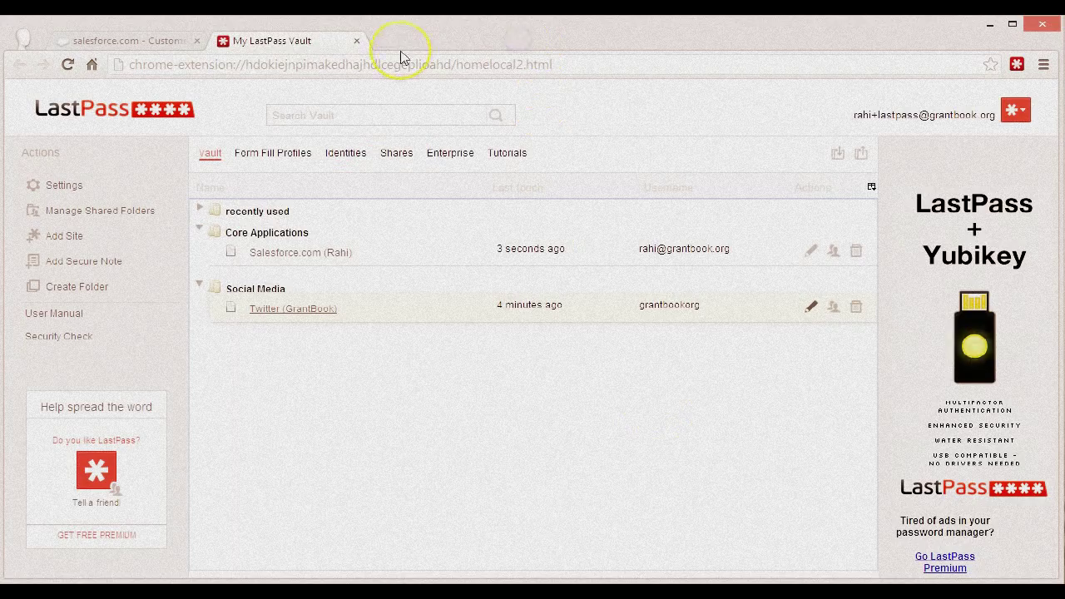
pyautogui.click(361, 42)
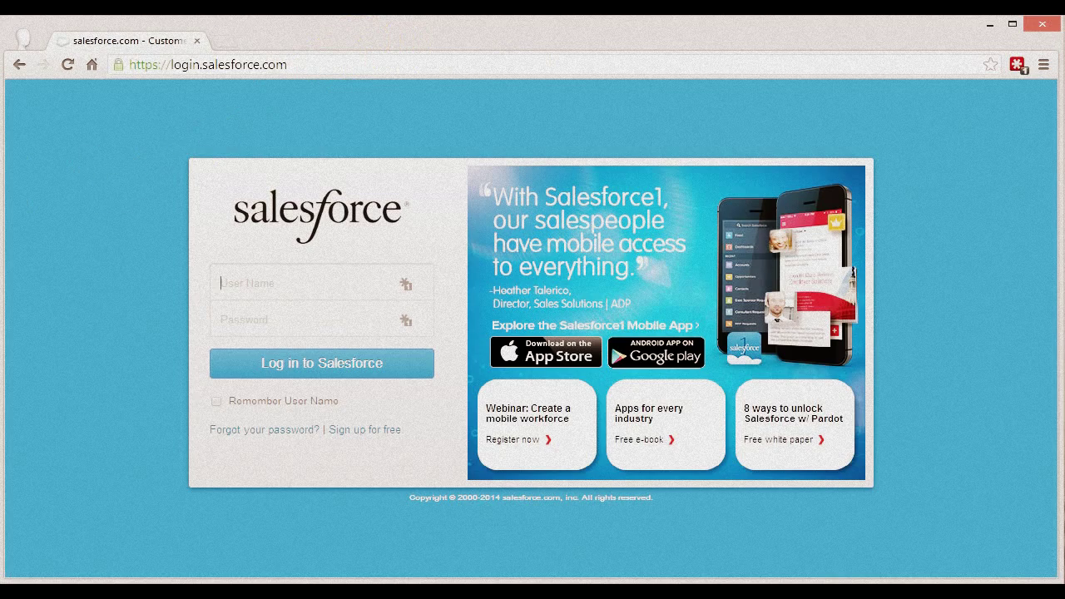